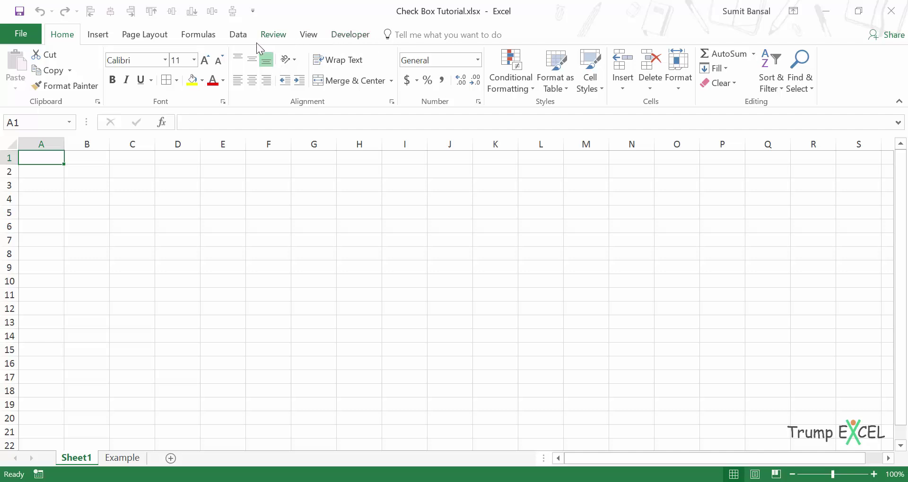
Step: Enable the Developer tab in the ribbon customization options and apply the setting
{"action": "right_click", "coordinate": [237, 35]}
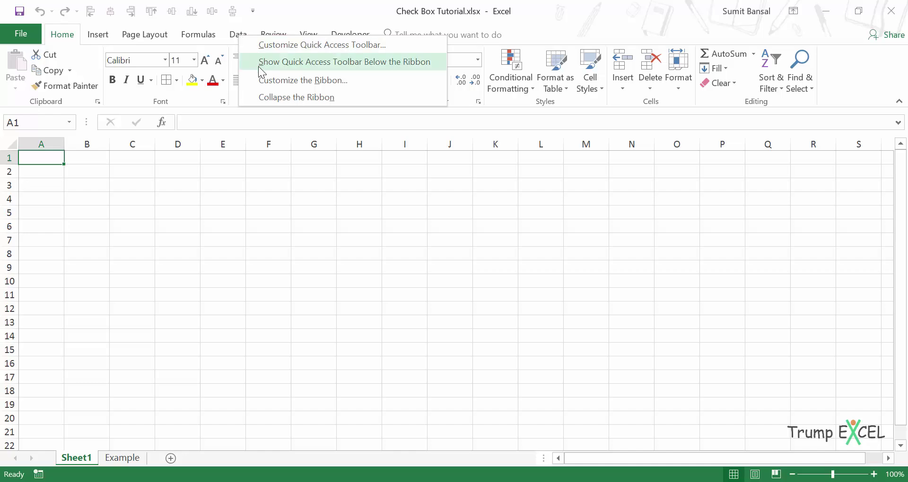
{"action": "left_click", "coordinate": [273, 82]}
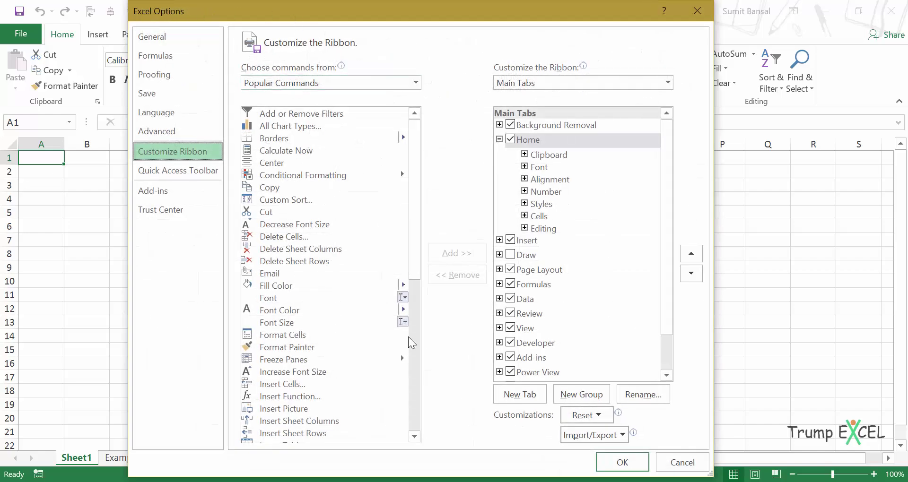
{"action": "scroll", "coordinate": [414, 180], "scroll_direction": "down", "scroll_amount": 1}
{"action": "scroll", "coordinate": [420, 193], "scroll_direction": "up", "scroll_amount": 1}
{"action": "left_click", "coordinate": [511, 343]}
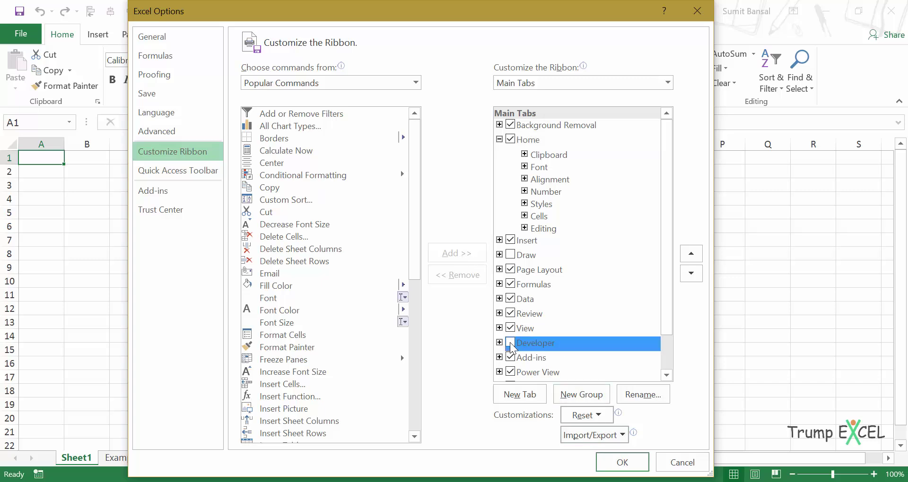
{"action": "left_click", "coordinate": [510, 343]}
{"action": "left_click", "coordinate": [622, 462]}
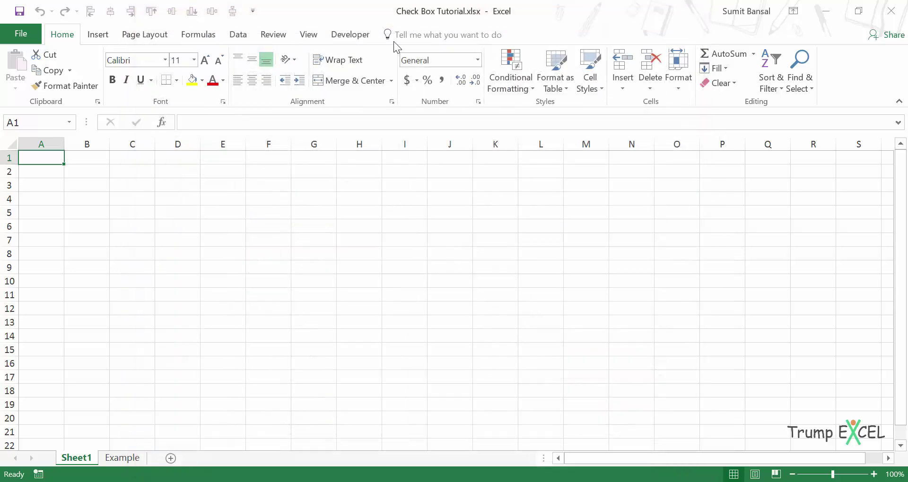
Step: Insert a form control check box on Sheet1 and move it to around cell C2
{"action": "left_click", "coordinate": [356, 36]}
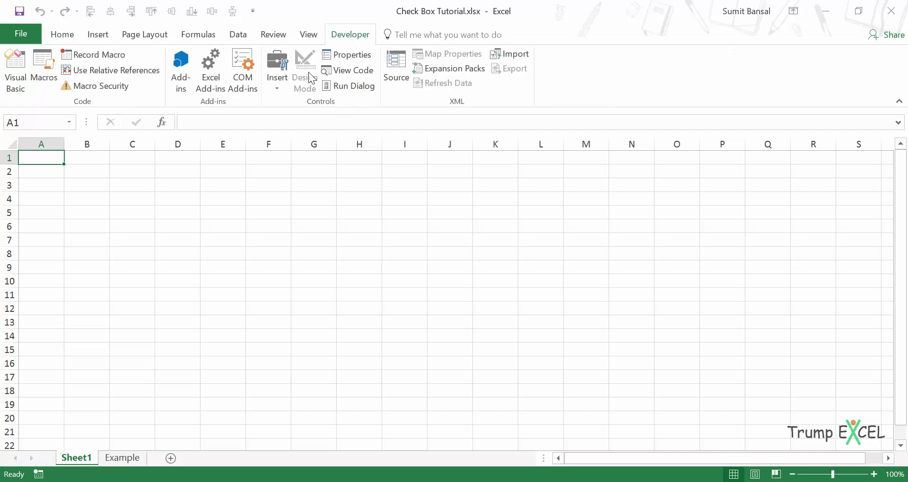
{"action": "left_click", "coordinate": [277, 91]}
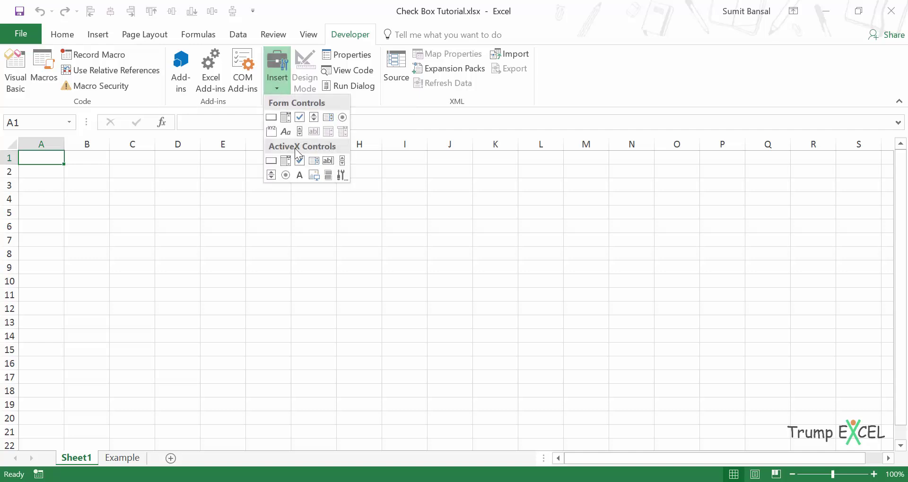
{"action": "left_click", "coordinate": [301, 117]}
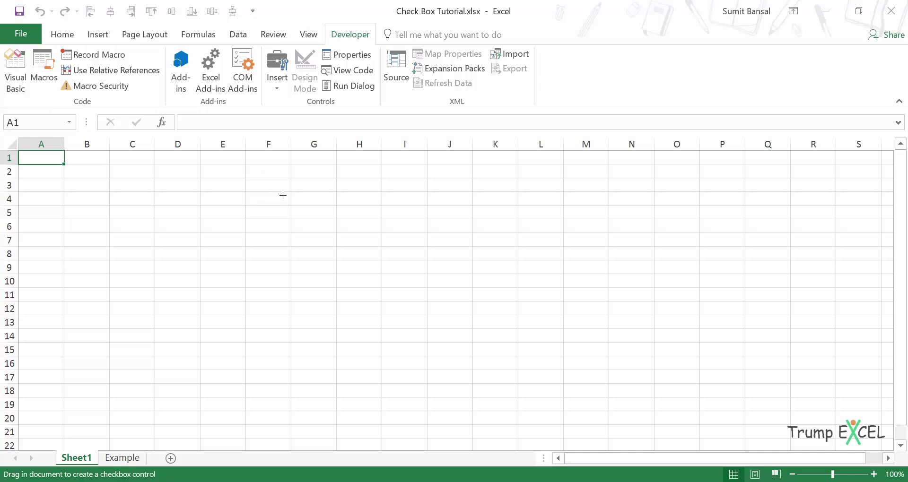
{"action": "left_click", "coordinate": [265, 171]}
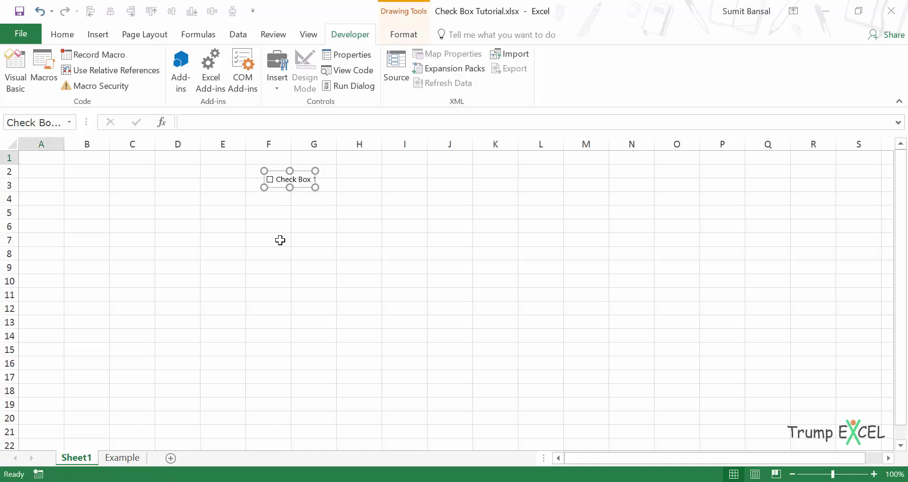
{"action": "scroll", "coordinate": [280, 240], "scroll_direction": "up", "scroll_amount": 2}
{"action": "scroll", "coordinate": [280, 240], "scroll_direction": "up", "scroll_amount": 6}
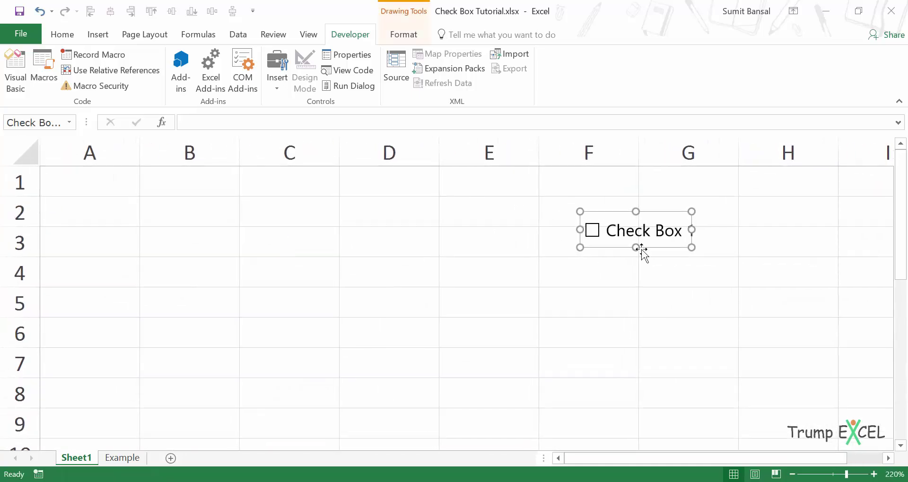
{"action": "mouse_move", "coordinate": [604, 245]}
{"action": "left_mouse_down"}
{"action": "mouse_move", "coordinate": [471, 250]}
{"action": "mouse_move", "coordinate": [237, 231]}
{"action": "mouse_move", "coordinate": [278, 231]}
{"action": "left_mouse_up"}
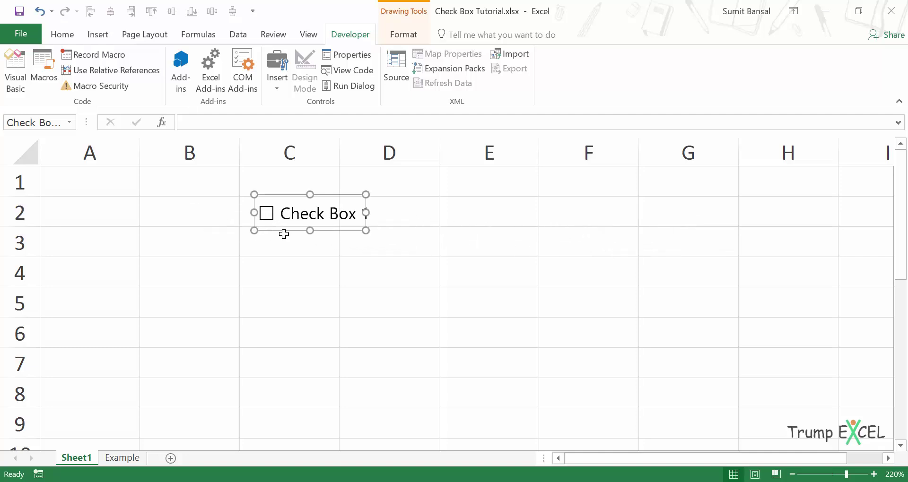
Step: Deselect the check box, tick it and clear it again to test it
{"action": "key", "text": "Escape"}
{"action": "left_click", "coordinate": [268, 218]}
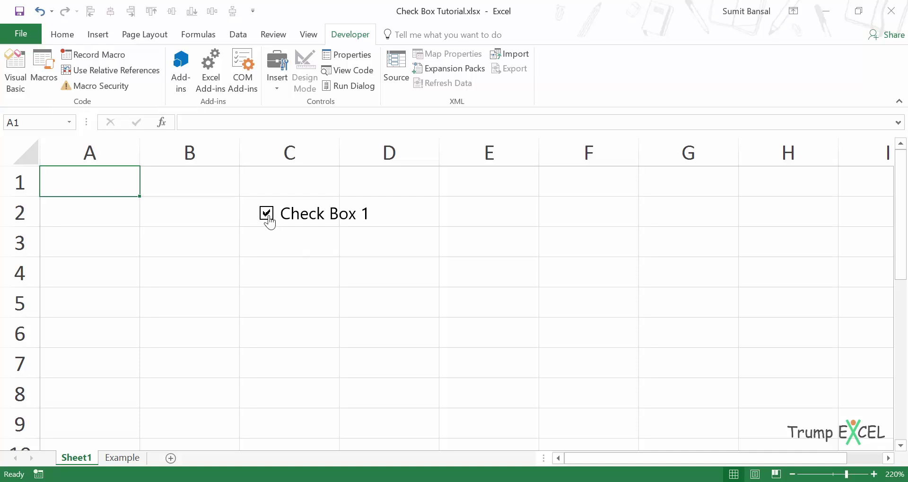
{"action": "left_click", "coordinate": [269, 221]}
Step: Link the check box to cell A1 in its control format settings
{"action": "right_click", "coordinate": [292, 213]}
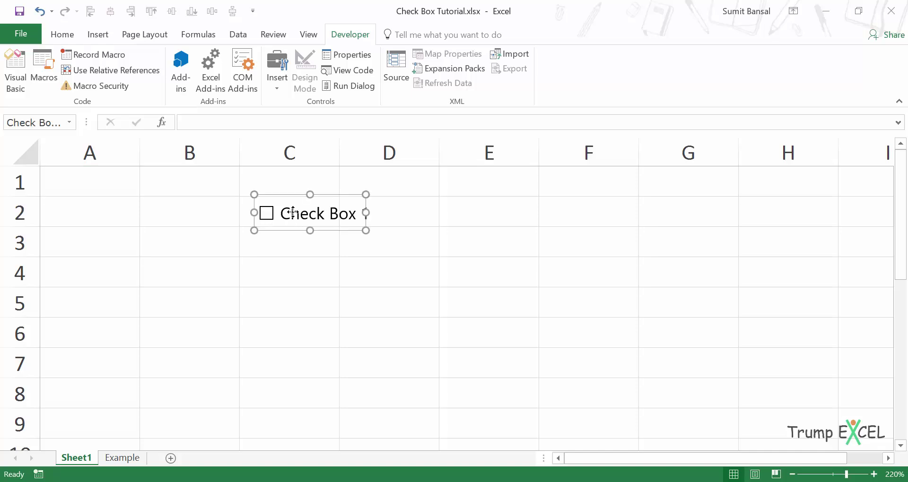
{"action": "left_click", "coordinate": [348, 345]}
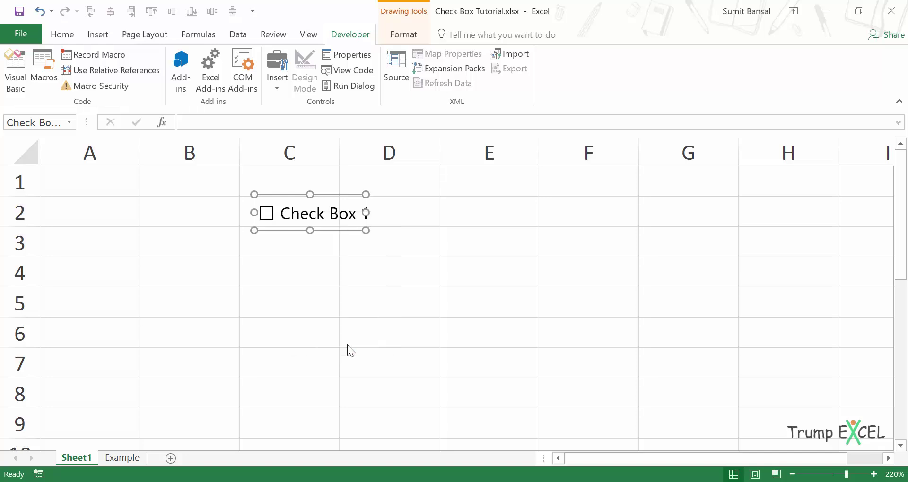
{"action": "left_click", "coordinate": [461, 138]}
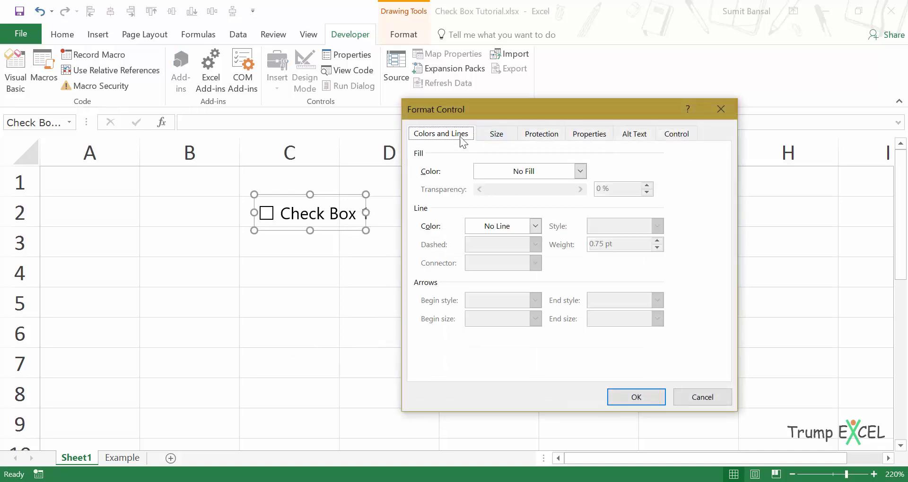
{"action": "left_click", "coordinate": [677, 136]}
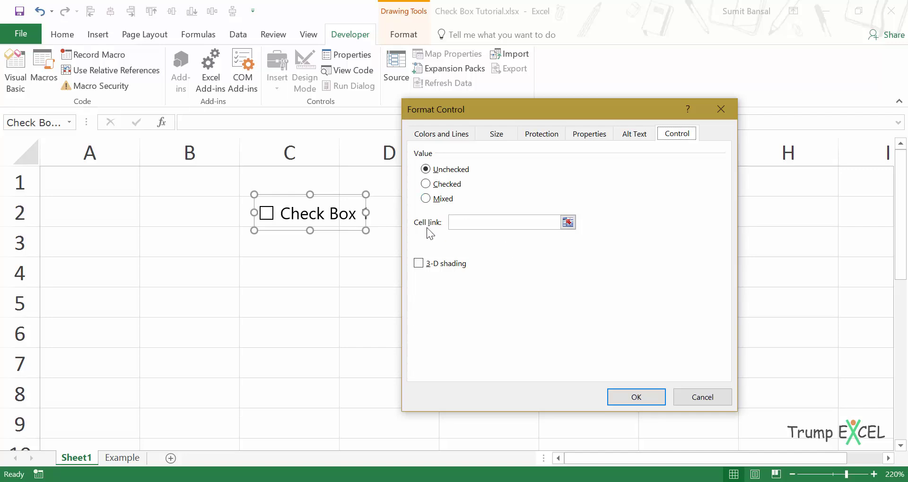
{"action": "left_click", "coordinate": [571, 224]}
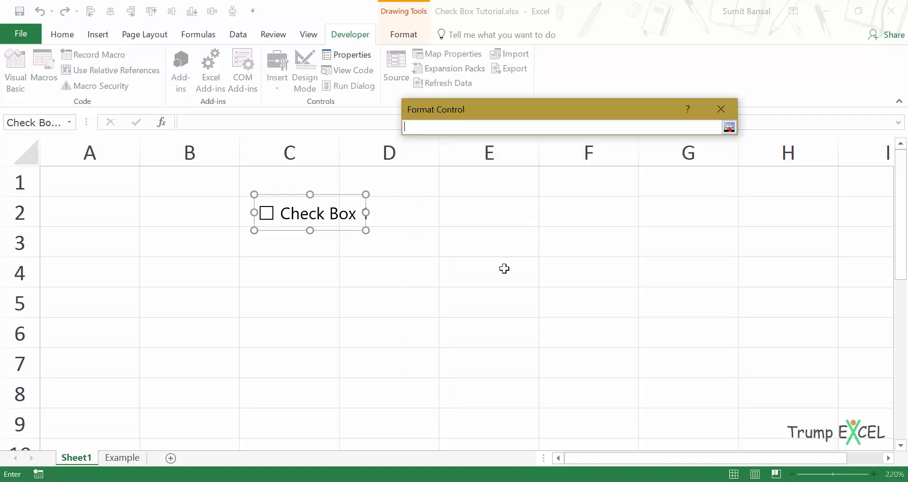
{"action": "left_click", "coordinate": [115, 183]}
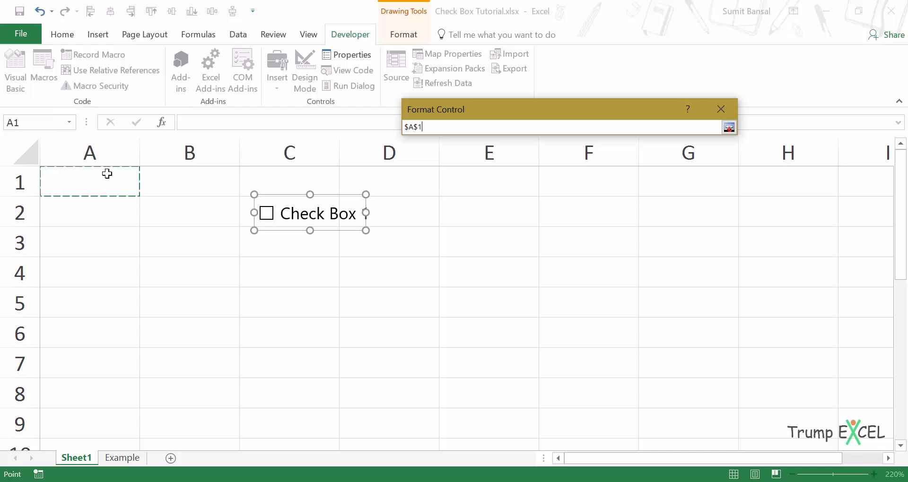
{"action": "left_click", "coordinate": [728, 128]}
{"action": "left_click", "coordinate": [637, 399]}
Step: Tick and clear the check box to test its link to cell A1
{"action": "left_click", "coordinate": [531, 355]}
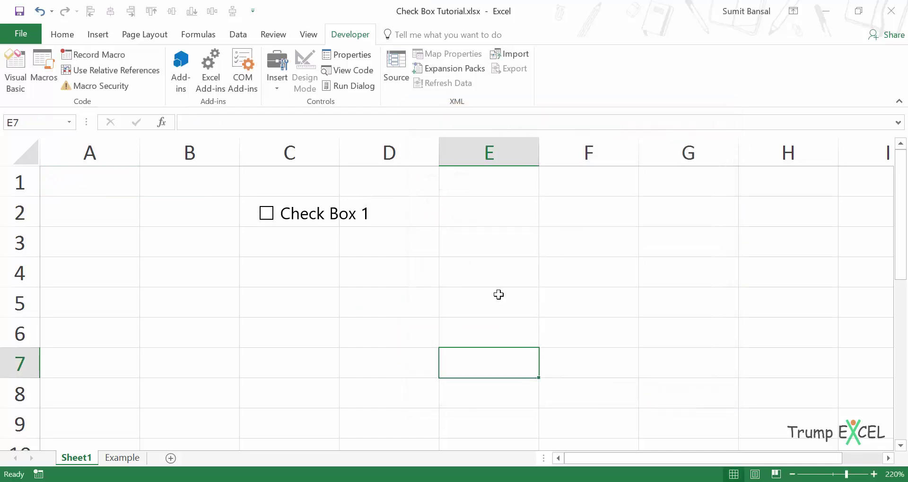
{"action": "left_click", "coordinate": [268, 224]}
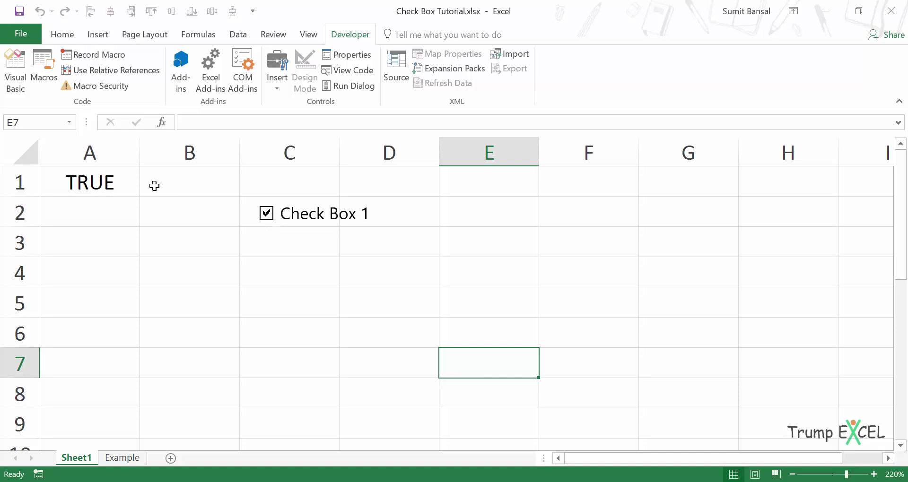
{"action": "left_click", "coordinate": [264, 217]}
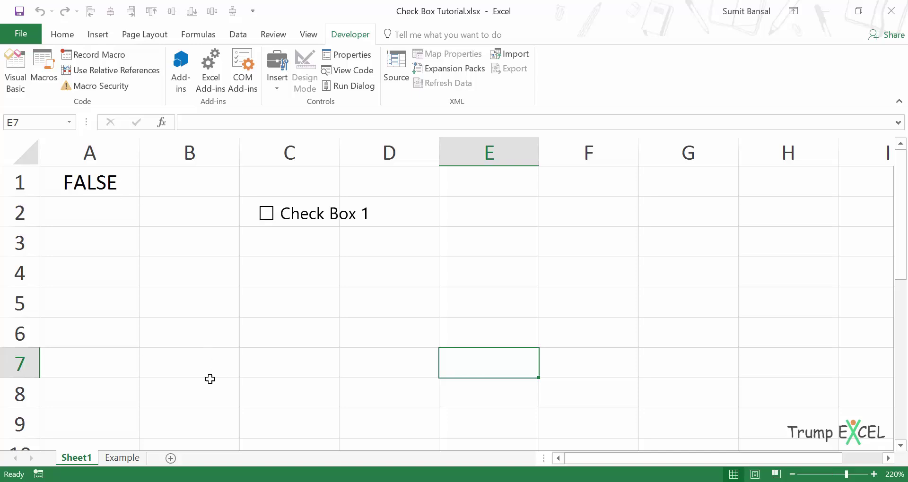
Step: Switch to the Example sheet and examine the quarterly figures of ABC Ltd and its two competitors
{"action": "left_click", "coordinate": [133, 459]}
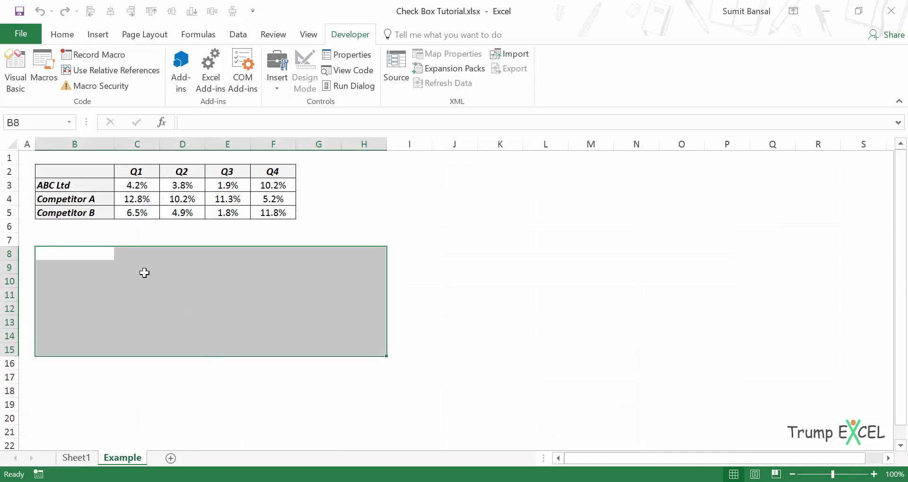
{"action": "left_click", "coordinate": [76, 185]}
{"action": "left_click_drag", "start_coordinate": [125, 185], "coordinate": [274, 184]}
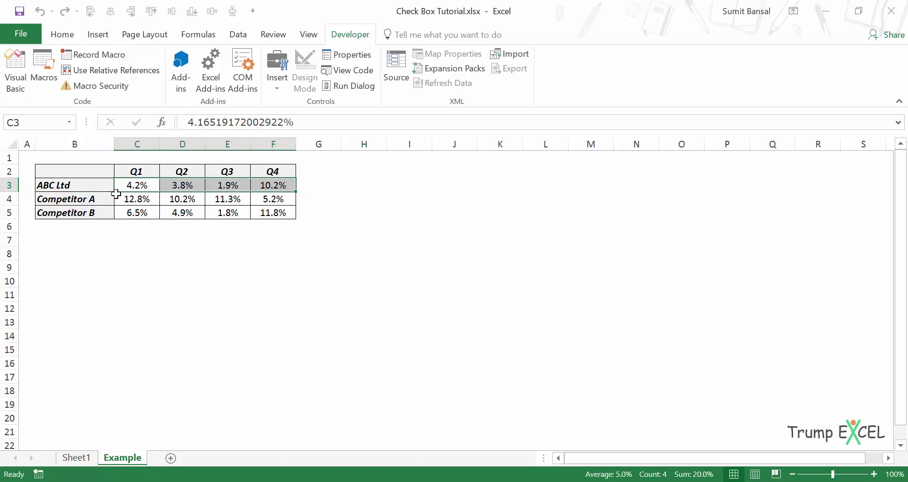
{"action": "left_click_drag", "start_coordinate": [129, 197], "coordinate": [272, 213]}
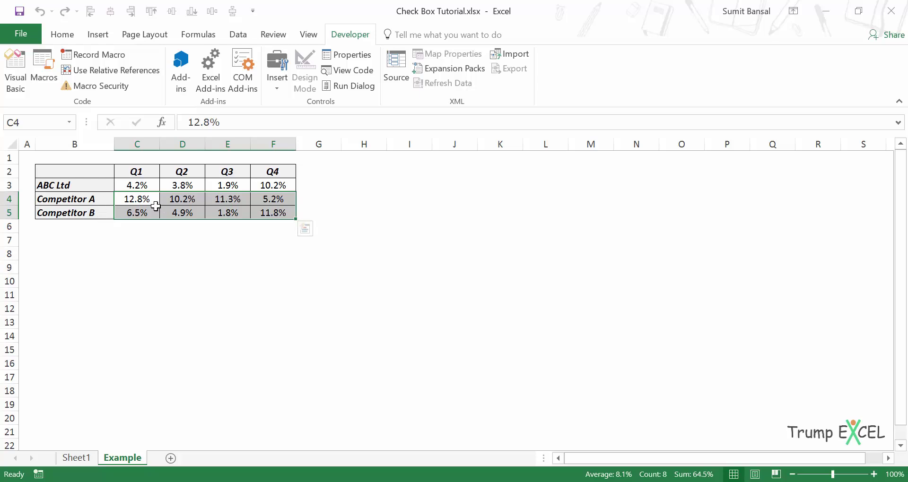
{"action": "left_click", "coordinate": [139, 183]}
{"action": "left_click_drag", "start_coordinate": [139, 183], "coordinate": [137, 213]}
Step: Insert a clustered column chart from the data in B2:F5 and place it beside the table
{"action": "left_click_drag", "start_coordinate": [99, 168], "coordinate": [274, 213]}
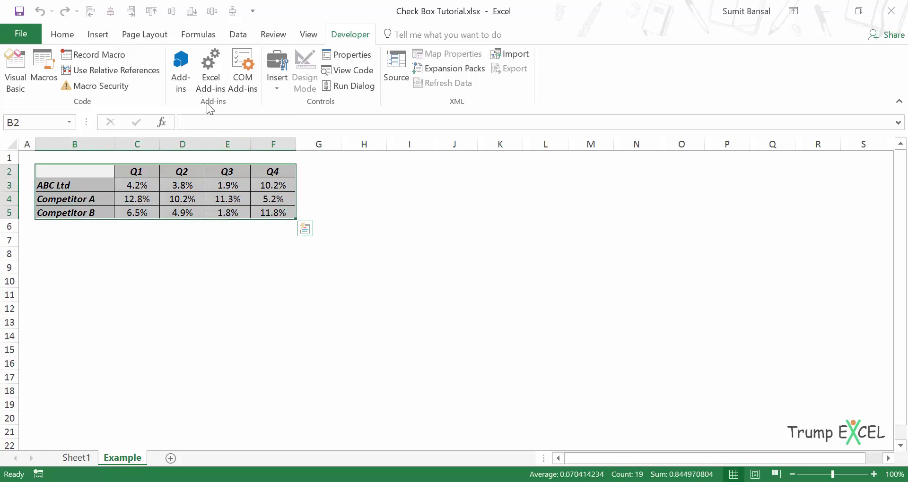
{"action": "left_click", "coordinate": [99, 36]}
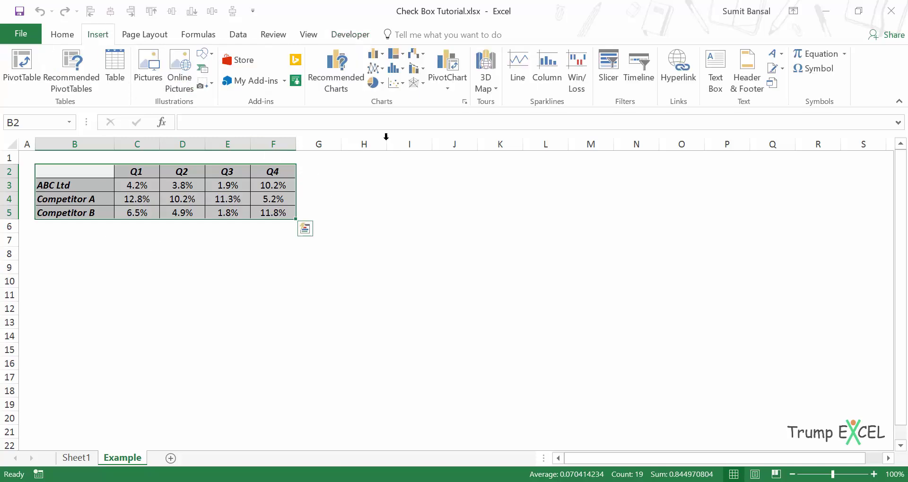
{"action": "left_click", "coordinate": [377, 53]}
{"action": "left_click", "coordinate": [379, 100]}
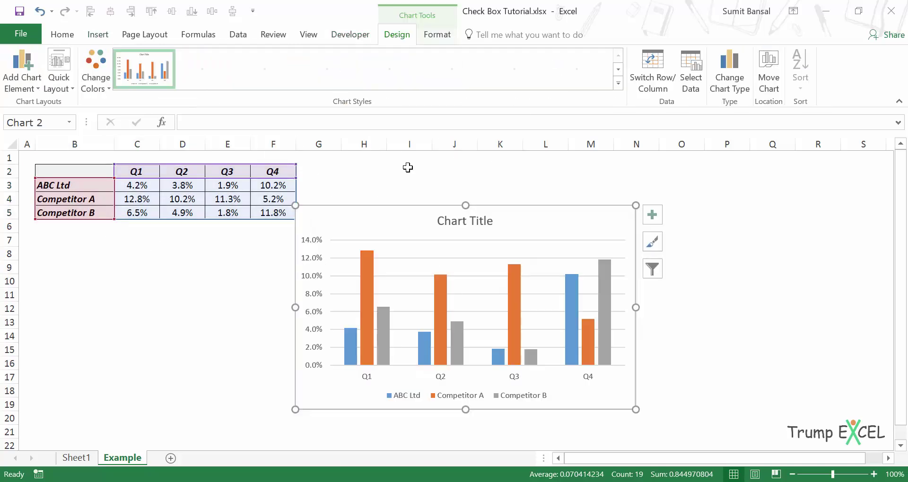
{"action": "left_click_drag", "start_coordinate": [399, 206], "coordinate": [452, 178]}
Step: Change the chart type of the Competitor A and Competitor B series to Line with Markers, keeping ABC Ltd as clustered columns
{"action": "right_click", "coordinate": [424, 234]}
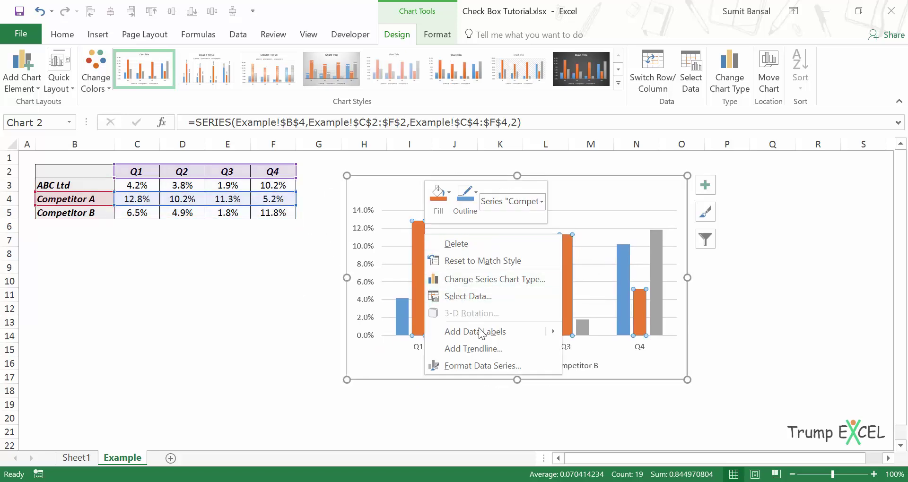
{"action": "key", "text": "Escape"}
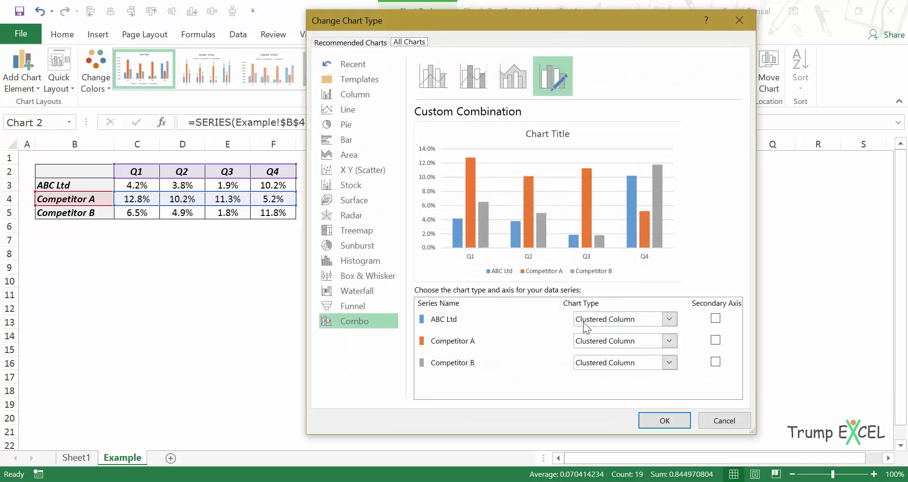
{"action": "left_click", "coordinate": [672, 344]}
{"action": "left_click", "coordinate": [711, 220]}
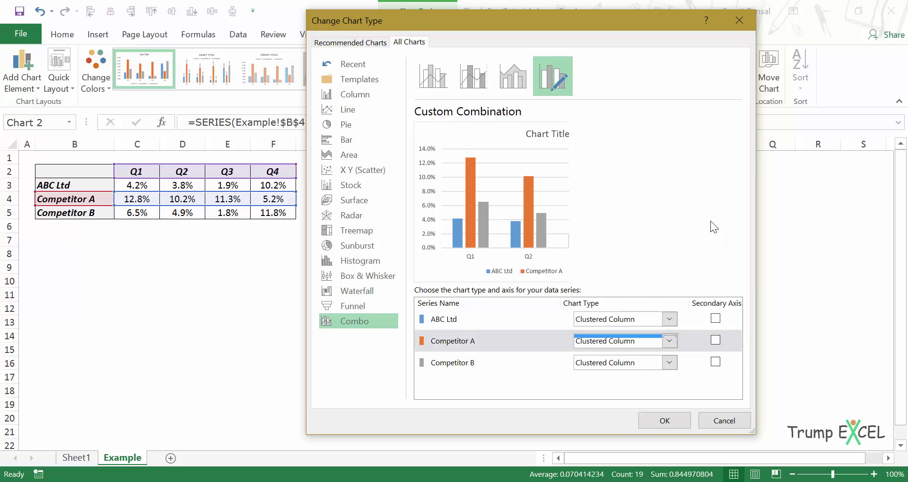
{"action": "left_click", "coordinate": [673, 363]}
{"action": "left_click", "coordinate": [717, 249]}
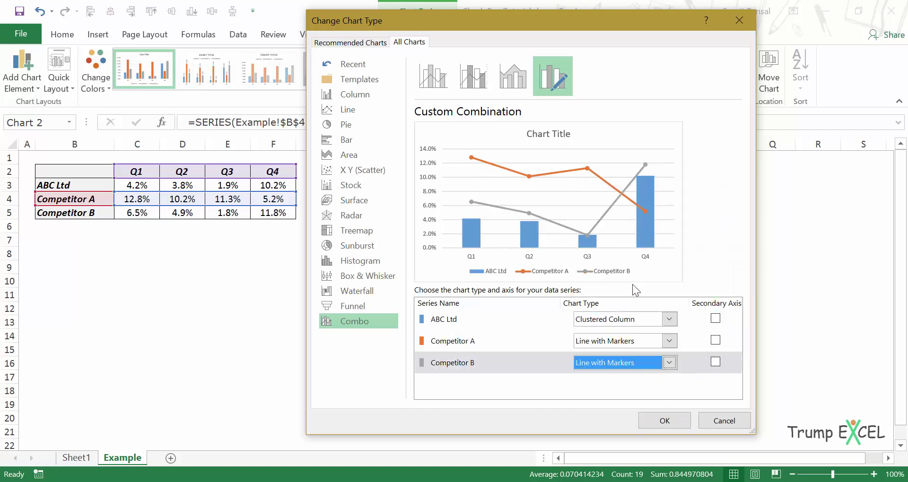
{"action": "left_click", "coordinate": [667, 421]}
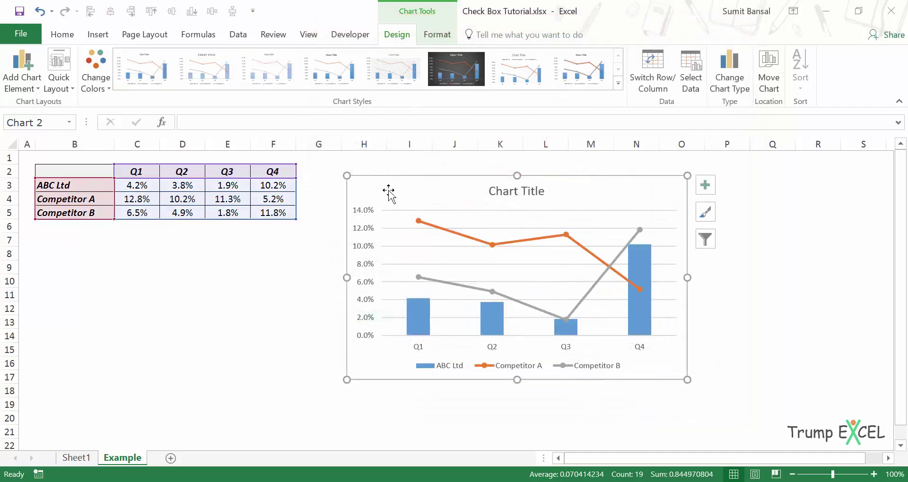
Step: Move the chart down to start around row 6 and insert a form control check box above it near H3
{"action": "left_click_drag", "start_coordinate": [389, 179], "coordinate": [401, 217]}
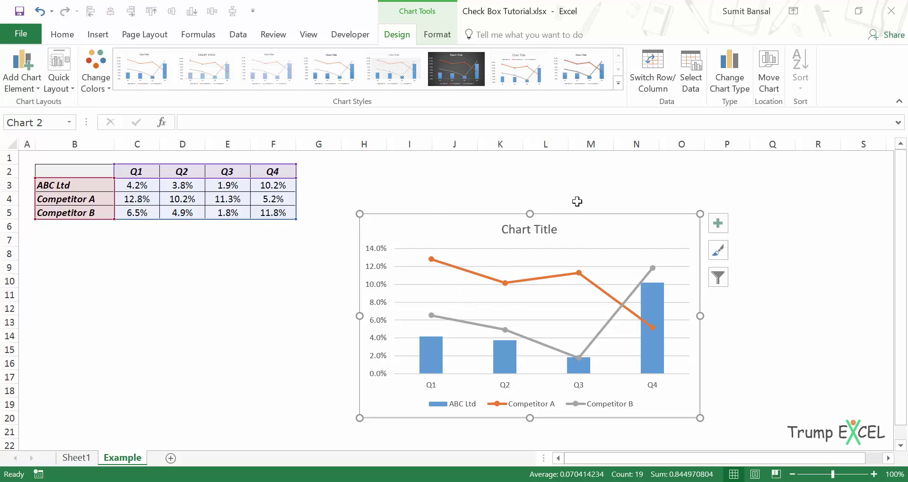
{"action": "key", "text": "Escape"}
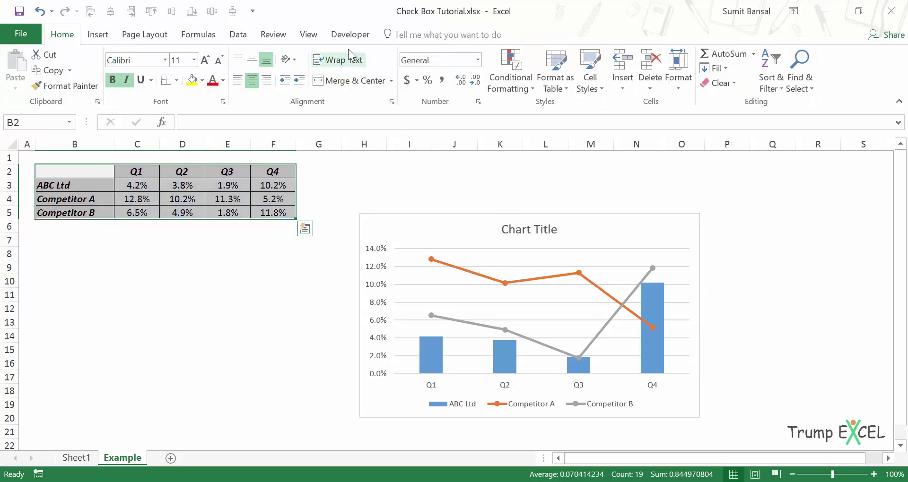
{"action": "left_click", "coordinate": [350, 35]}
{"action": "left_click", "coordinate": [277, 81]}
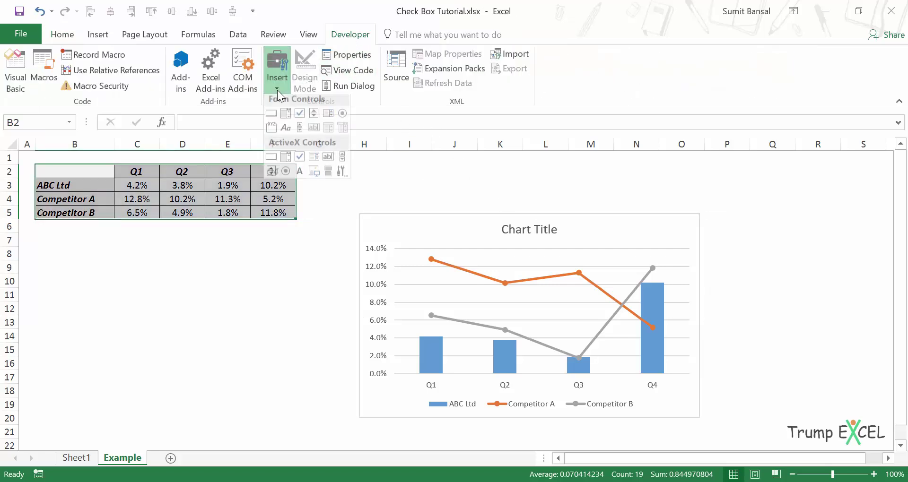
{"action": "left_click", "coordinate": [300, 113]}
{"action": "left_click", "coordinate": [374, 188]}
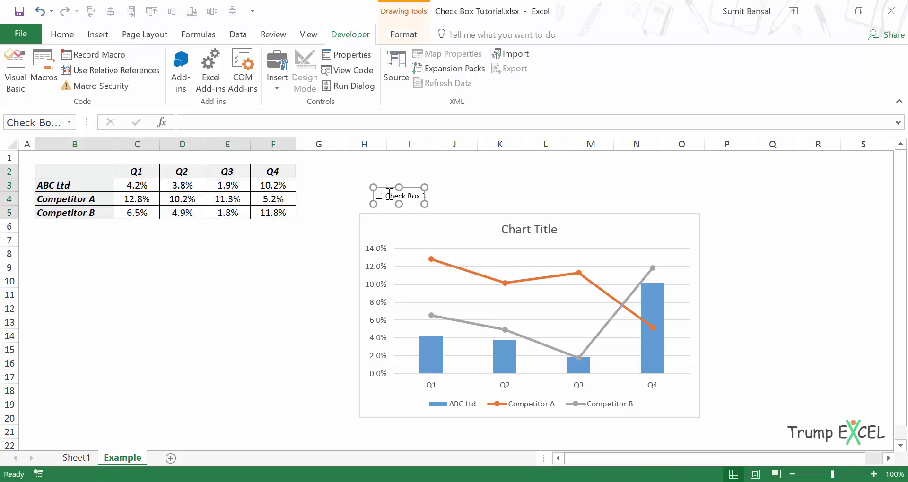
Step: Change the label of the check box above the chart to Comp A
{"action": "key", "text": "Escape"}
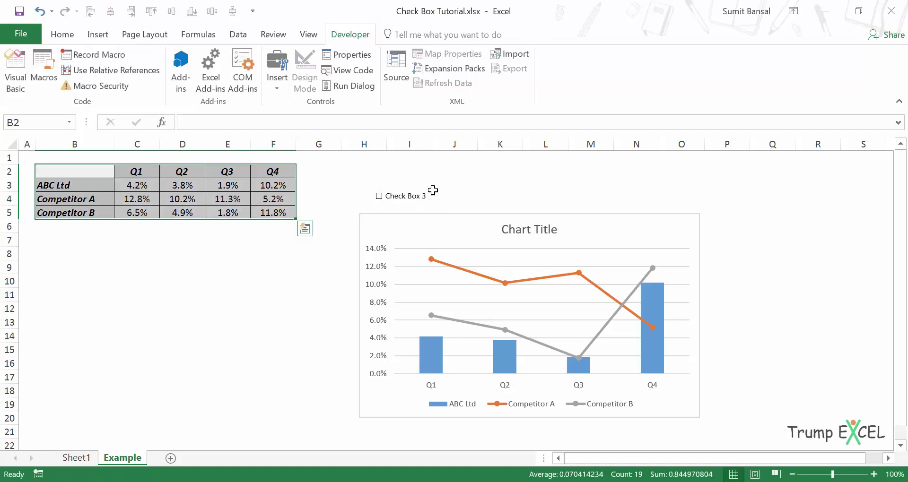
{"action": "right_click", "coordinate": [400, 193]}
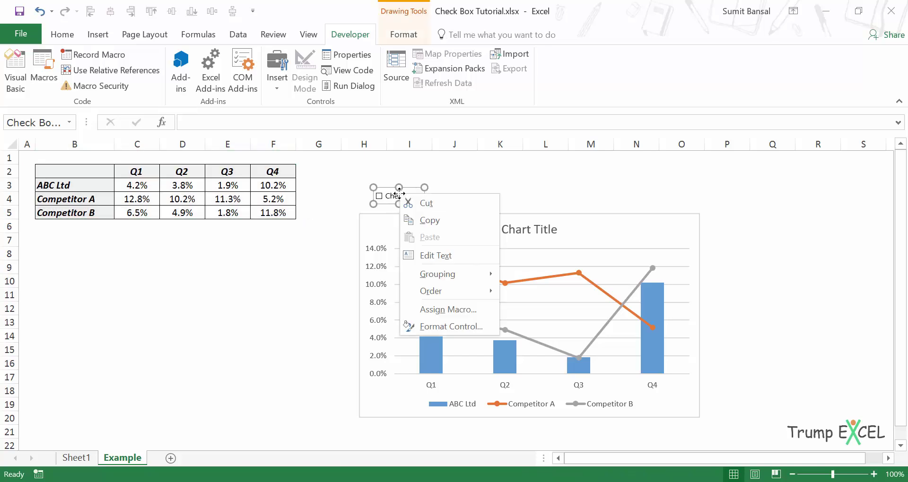
{"action": "left_click", "coordinate": [436, 256]}
{"action": "key", "text": "ctrl+a"}
{"action": "type", "text": "Comp A"}
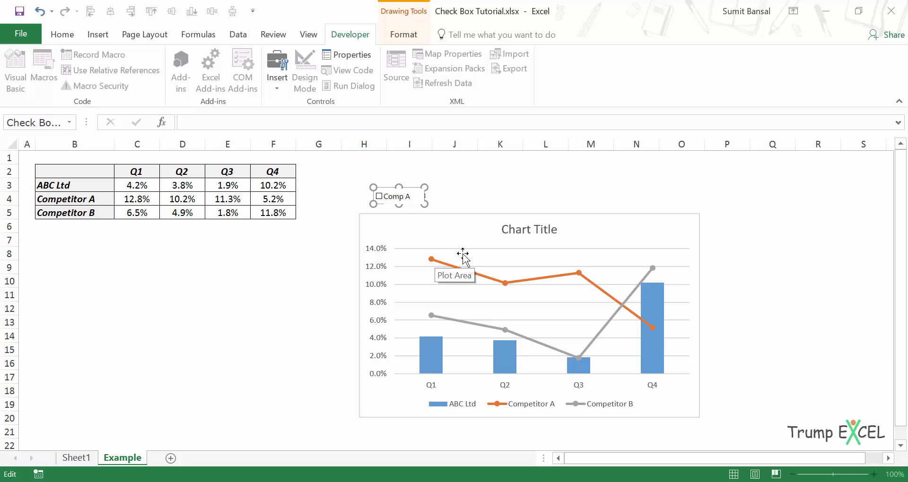
{"action": "left_click", "coordinate": [469, 187]}
Step: Move the Comp A check box to around columns I and J in rows 3 and 4
{"action": "right_click", "coordinate": [410, 203]}
{"action": "key", "text": "Escape"}
{"action": "mouse_move", "coordinate": [391, 189]}
{"action": "left_mouse_down"}
{"action": "mouse_move", "coordinate": [405, 180]}
{"action": "mouse_move", "coordinate": [428, 186]}
{"action": "left_mouse_up"}
{"action": "left_click", "coordinate": [466, 186]}
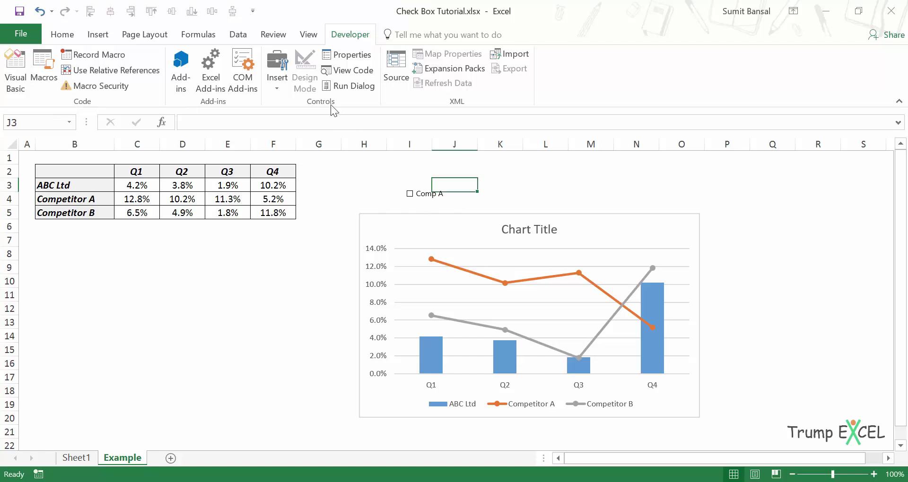
Step: Insert a second form control check box near K3 and label it Comp B
{"action": "left_click", "coordinate": [277, 76]}
{"action": "left_click", "coordinate": [299, 117]}
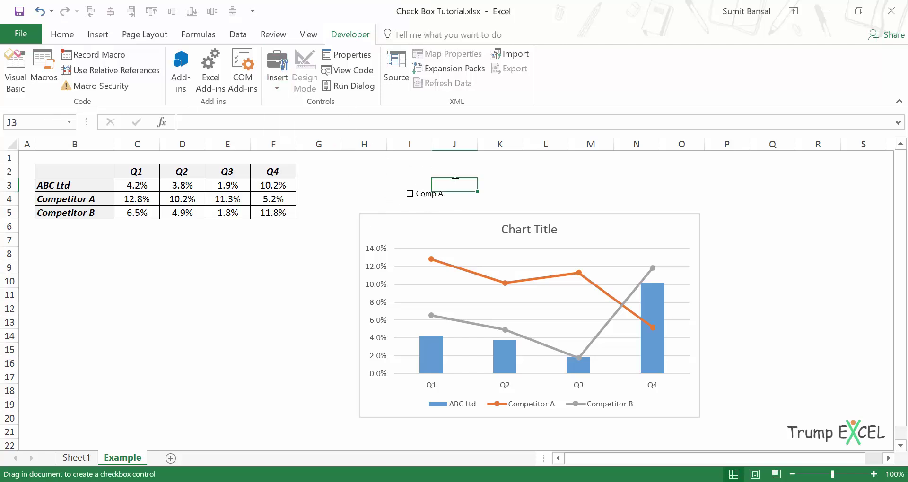
{"action": "left_click", "coordinate": [498, 184]}
{"action": "right_click", "coordinate": [504, 189]}
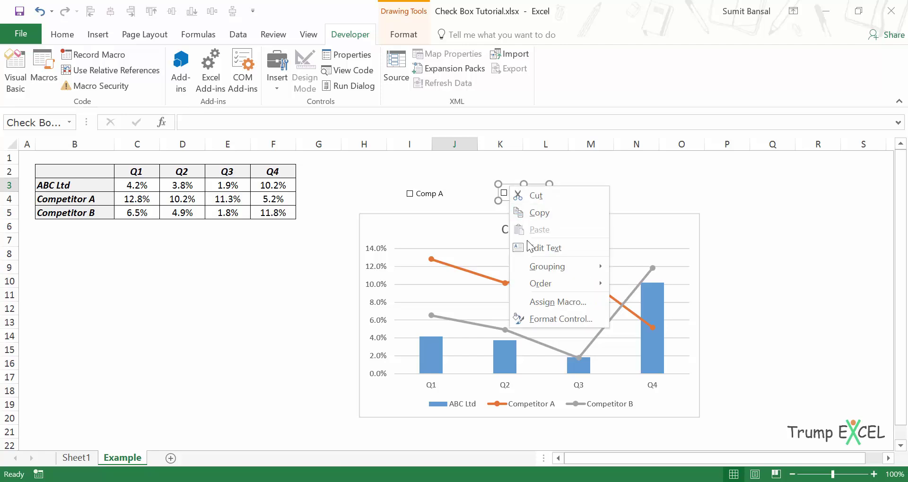
{"action": "left_click", "coordinate": [529, 246]}
{"action": "key", "text": "ctrl+a"}
{"action": "type", "text": "Co"}
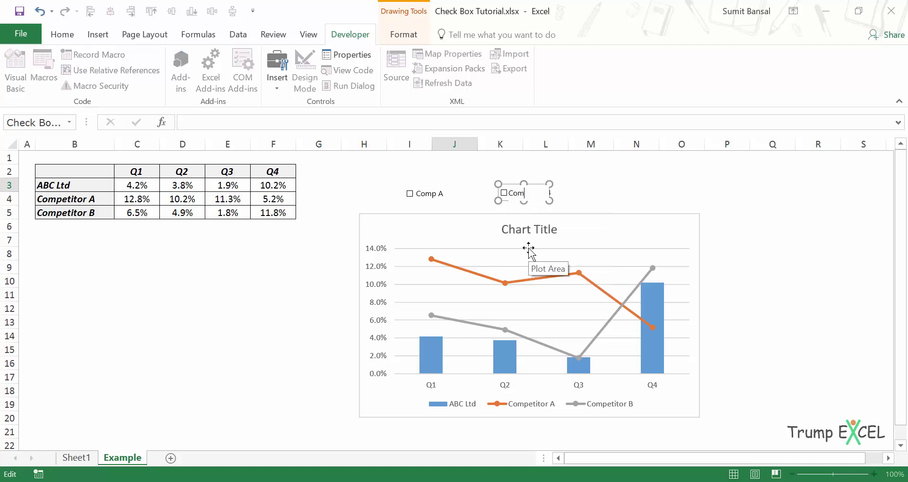
{"action": "type", "text": "mp B"}
{"action": "left_click", "coordinate": [589, 198]}
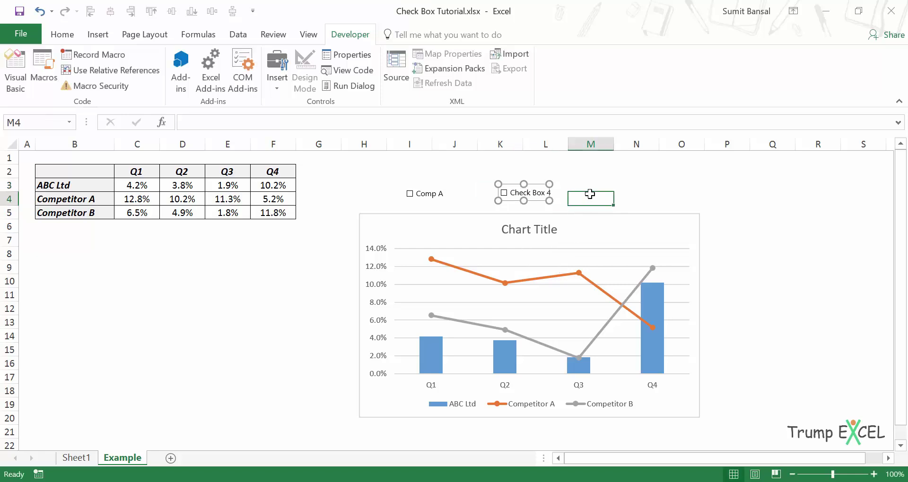
Step: Align the tops of the Comp A and Comp B check boxes and move both together to just above the chart title
{"action": "left_click", "coordinate": [520, 193], "text": "ctrl"}
{"action": "left_click", "coordinate": [440, 194], "text": "ctrl"}
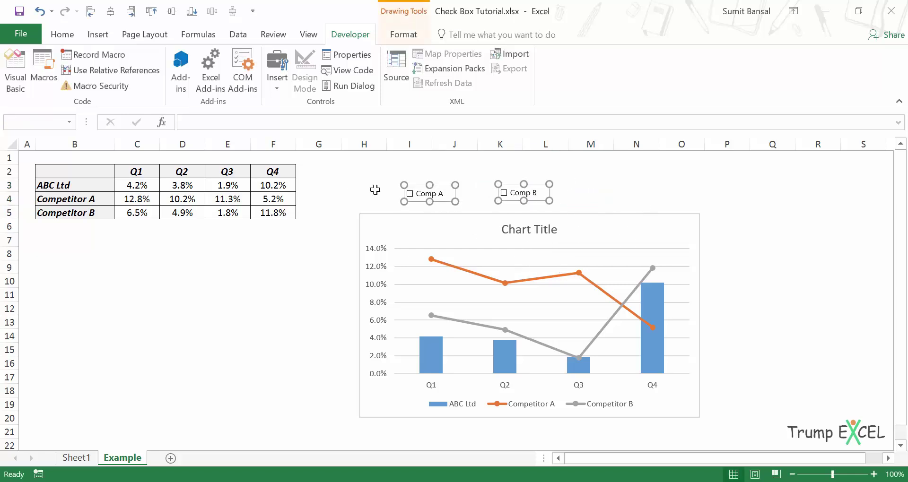
{"action": "left_click", "coordinate": [151, 11]}
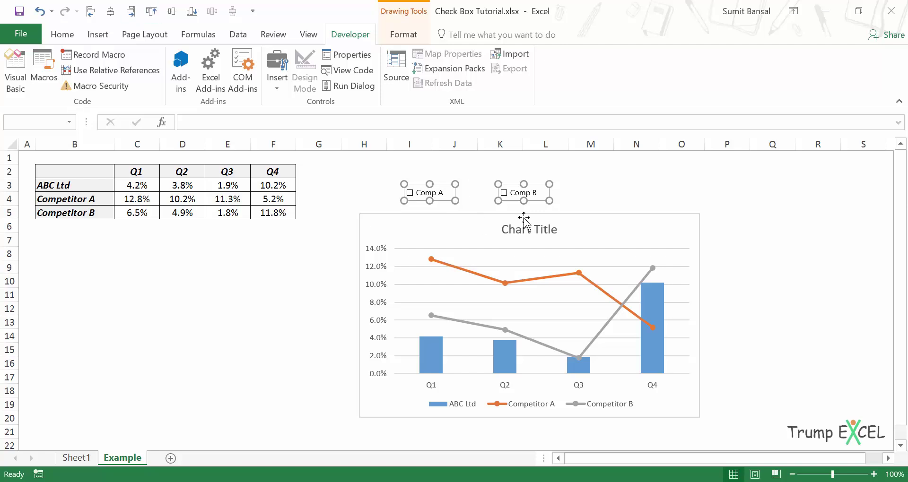
{"action": "left_click_drag", "start_coordinate": [510, 204], "coordinate": [550, 209]}
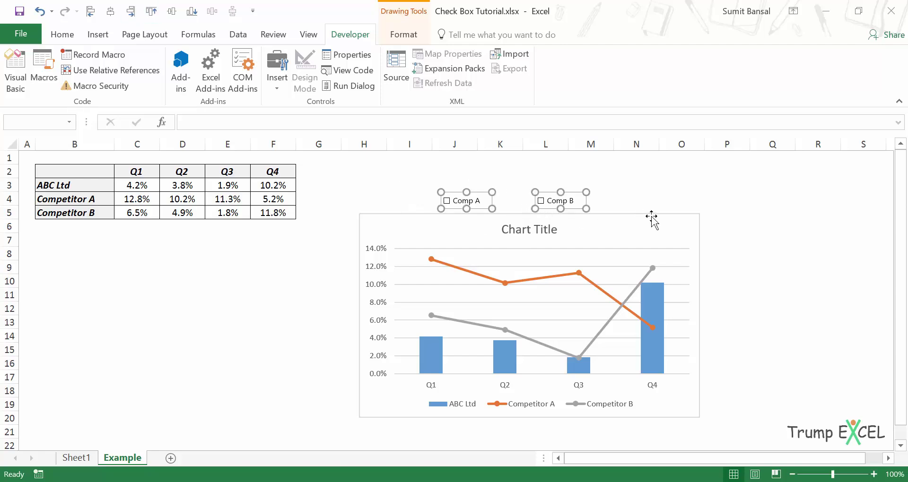
{"action": "left_click", "coordinate": [770, 245]}
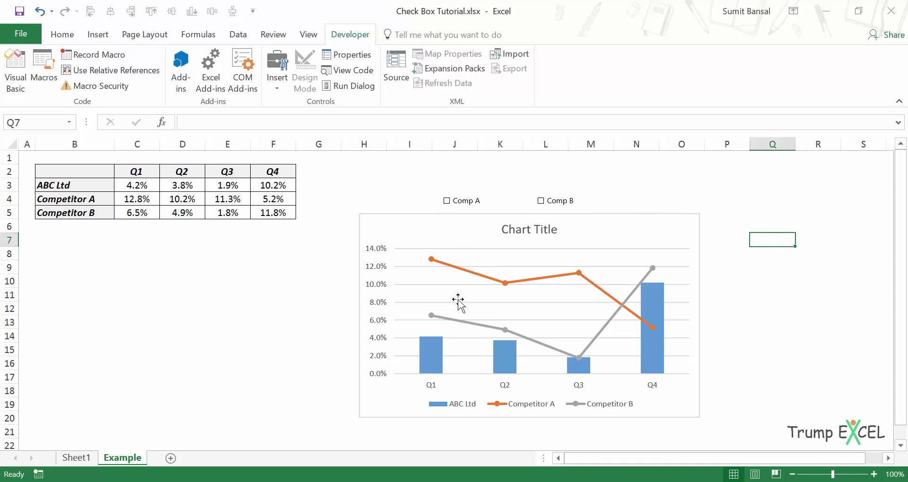
Step: Link the Comp A check box to cell $C$8 in its control settings
{"action": "right_click", "coordinate": [465, 200]}
{"action": "left_click", "coordinate": [520, 331]}
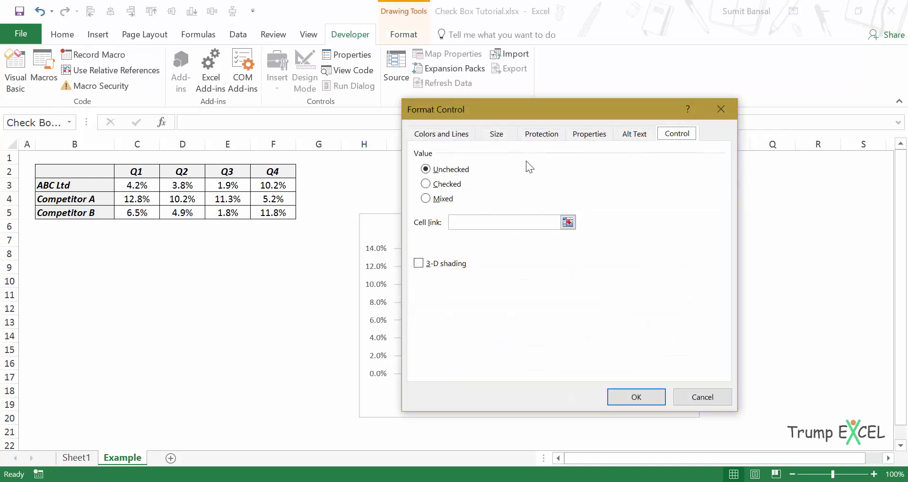
{"action": "left_click", "coordinate": [568, 222]}
{"action": "left_click", "coordinate": [159, 256]}
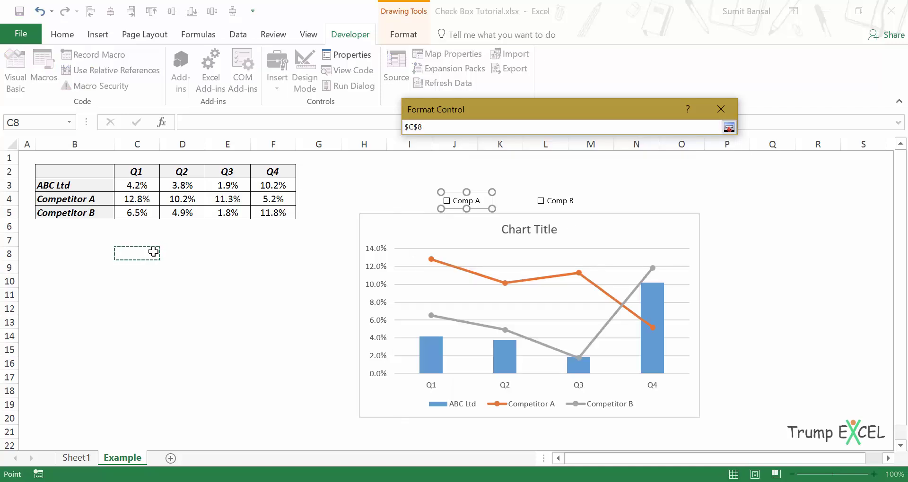
{"action": "left_click", "coordinate": [729, 128]}
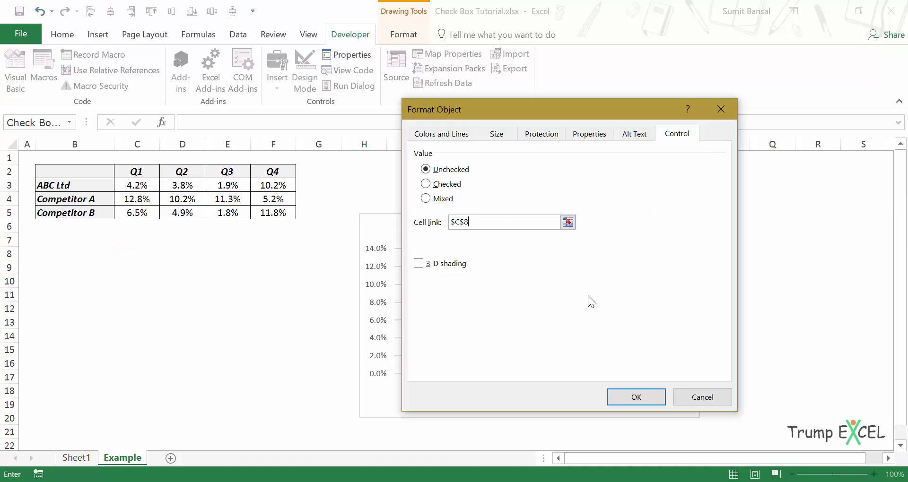
{"action": "left_click", "coordinate": [623, 395]}
Step: Link the Comp B check box to cell $C$9 in its control settings
{"action": "right_click", "coordinate": [551, 201]}
{"action": "left_click", "coordinate": [615, 336]}
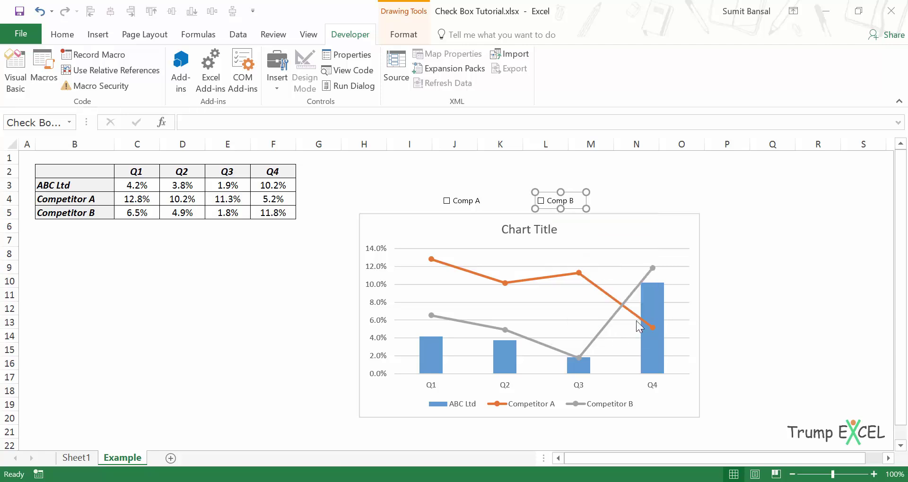
{"action": "left_click", "coordinate": [568, 222]}
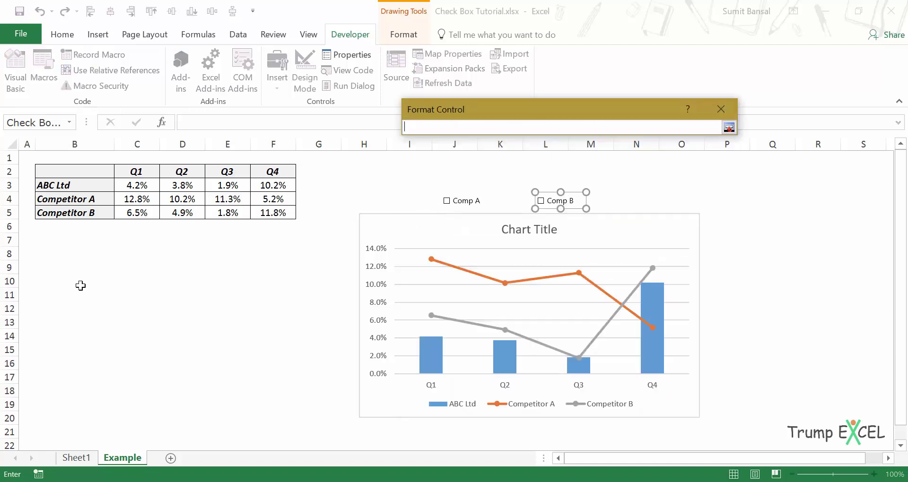
{"action": "left_click", "coordinate": [144, 266]}
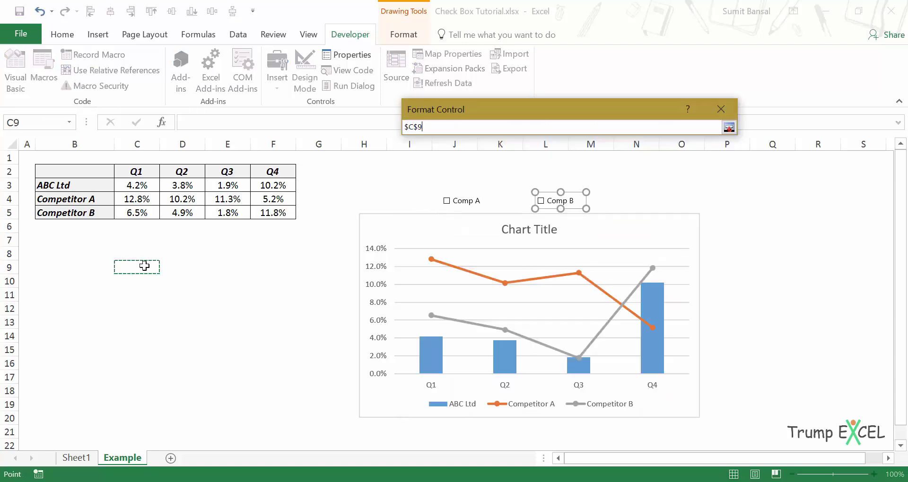
{"action": "left_click", "coordinate": [729, 128]}
{"action": "left_click", "coordinate": [634, 400]}
Step: Enter the labels Comp A in B8 and Comp B in B9 beside the linked cells
{"action": "left_click", "coordinate": [107, 271]}
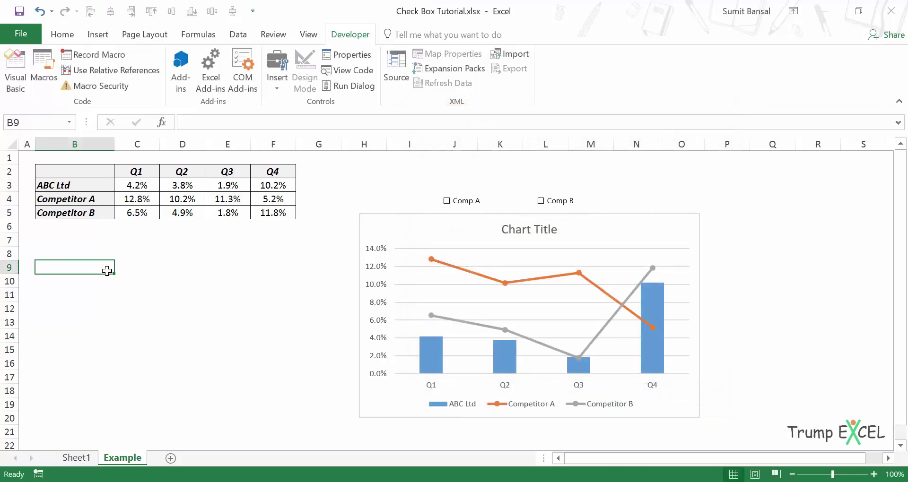
{"action": "key", "text": "Up"}
{"action": "type", "text": "Comp A"}
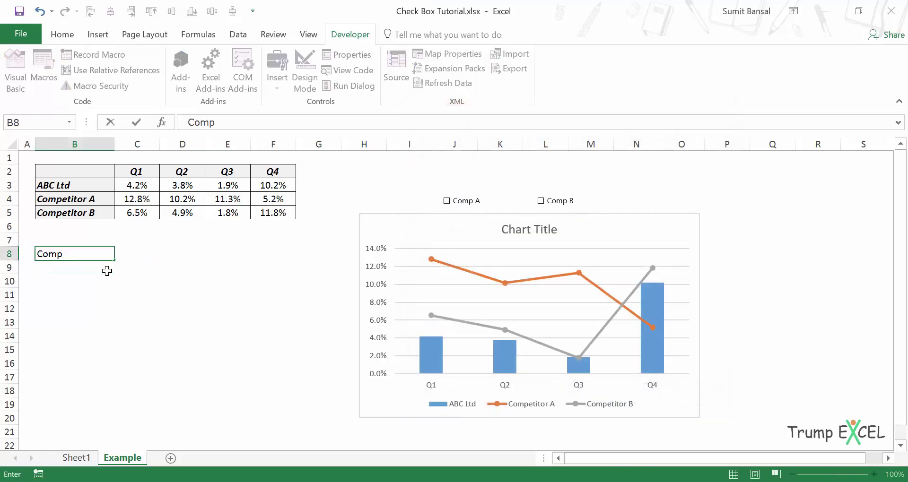
{"action": "key", "text": "Return"}
{"action": "type", "text": "Comp"}
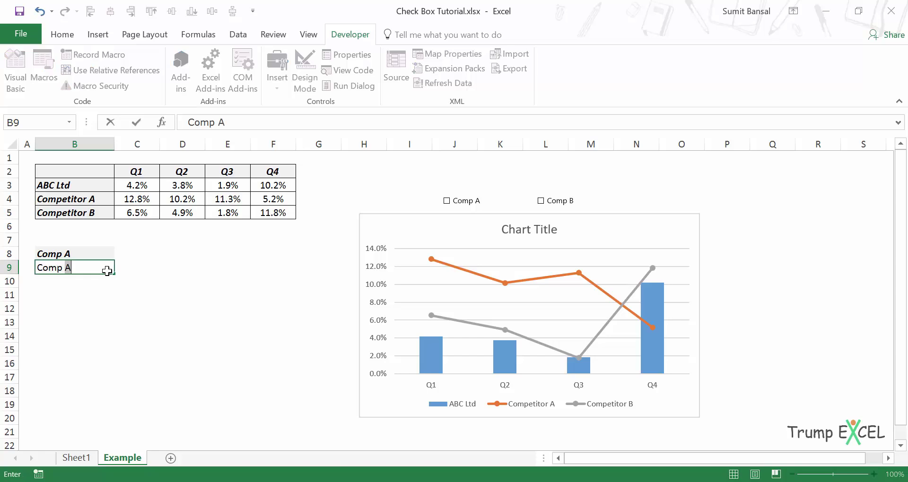
{"action": "key", "text": "ctrl+Return"}
Step: Apply all borders to the range B8:C9
{"action": "key", "text": "shift+Up"}
{"action": "key", "text": "shift+Right"}
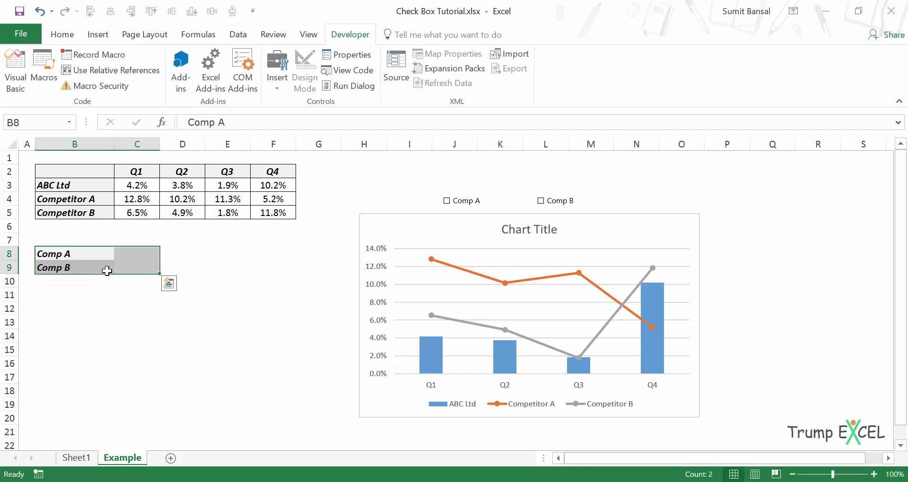
{"action": "key", "text": "alt+h"}
{"action": "key", "text": "b"}
{"action": "key", "text": "a"}
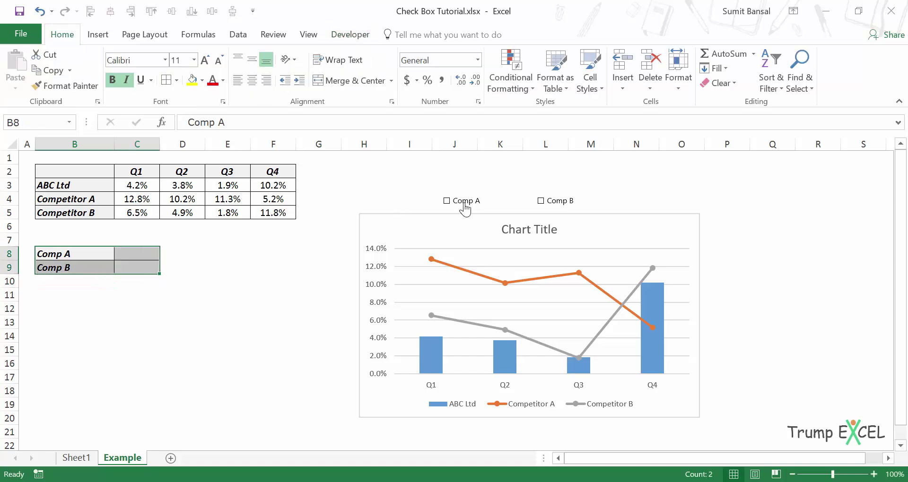
Step: Tick and untick the Comp A and Comp B check boxes to test their linked cells C8 and C9
{"action": "left_click", "coordinate": [464, 204]}
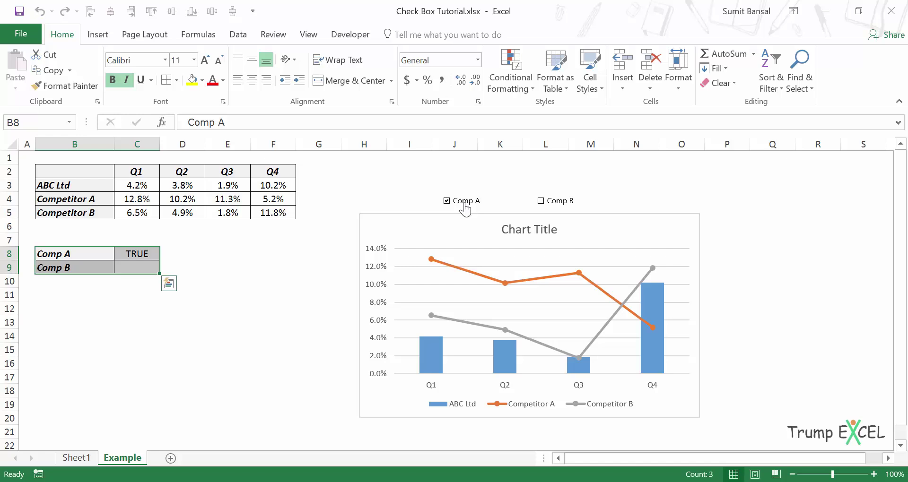
{"action": "left_click", "coordinate": [558, 203]}
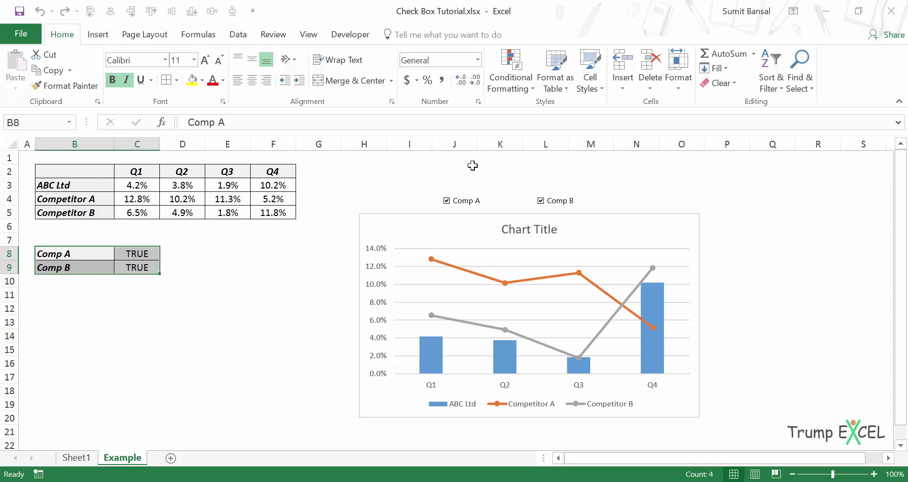
{"action": "left_click", "coordinate": [469, 204]}
{"action": "left_click", "coordinate": [543, 203]}
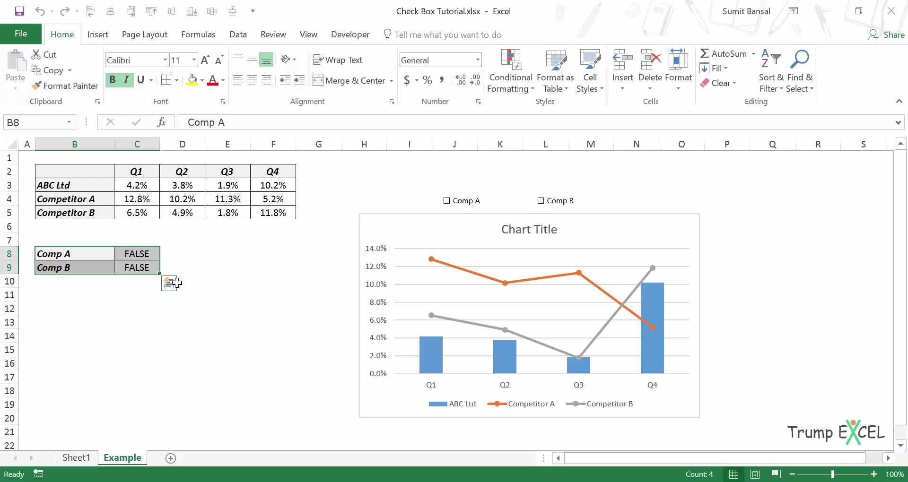
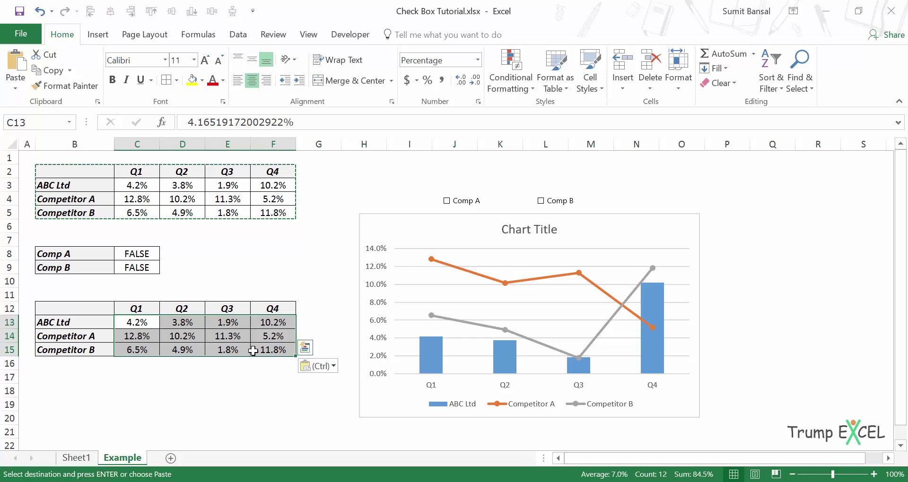
Step: Clear C13:F15 in the copied table and fill the ABC Ltd row C13:F13 with the reference formula =C3 copied across
{"action": "key", "text": "Delete"}
{"action": "left_click", "coordinate": [134, 319]}
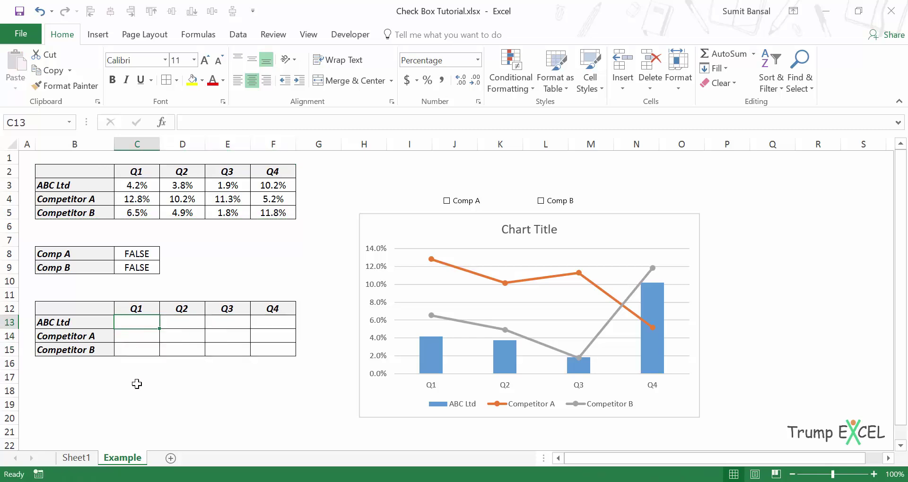
{"action": "type", "text": "="}
{"action": "left_click", "coordinate": [135, 186]}
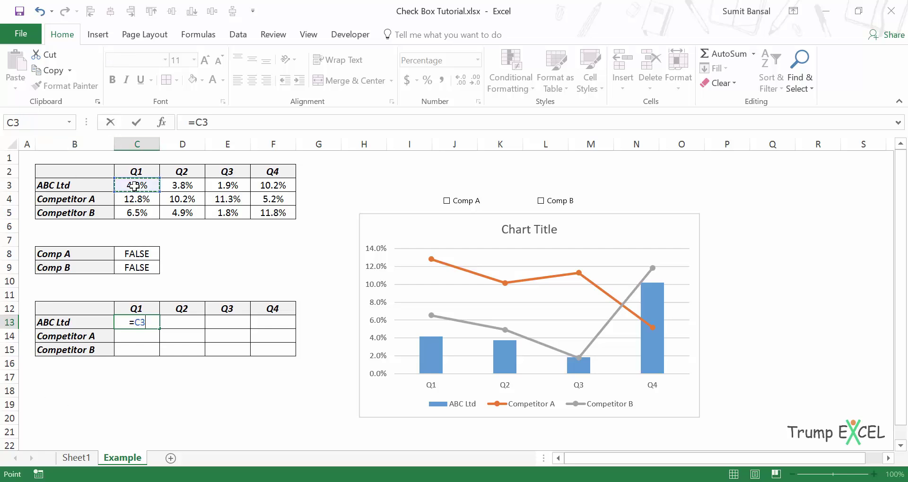
{"action": "key", "text": "Return"}
{"action": "key", "text": "Up"}
{"action": "key", "text": "ctrl+c"}
{"action": "key", "text": "shift+Right"}
{"action": "key", "text": "shift+Right"}
{"action": "key", "text": "shift+Right"}
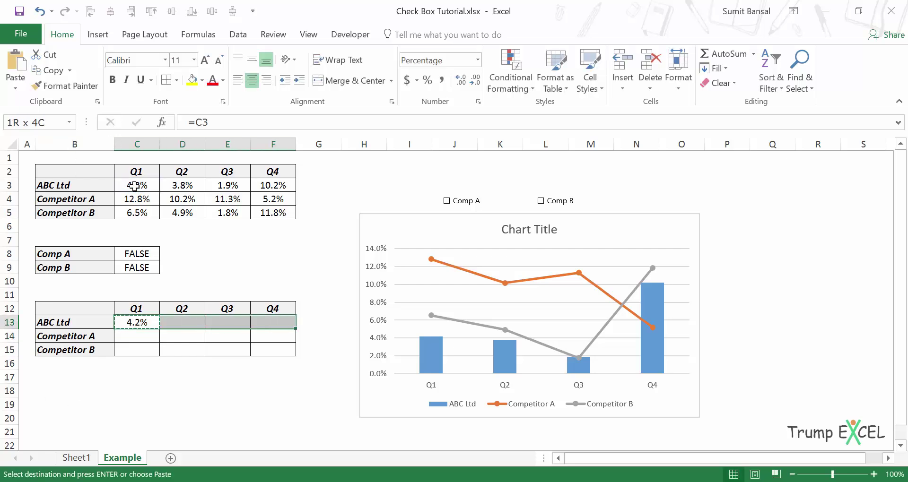
{"action": "key", "text": "ctrl+v"}
{"action": "key", "text": "Escape"}
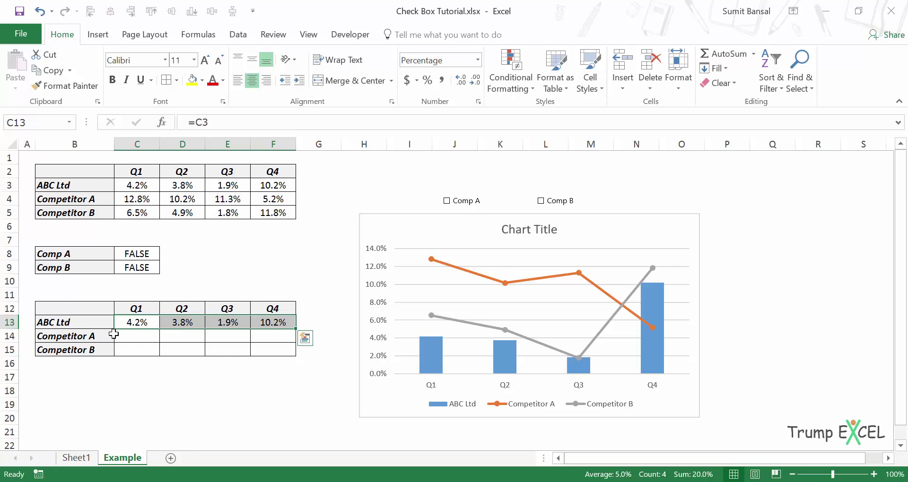
Step: Enter the formula =IF($C$8,C4,NA()) in C14 for Competitor A's Q1 value, with an absolute reference to the linked cell
{"action": "left_click", "coordinate": [142, 339]}
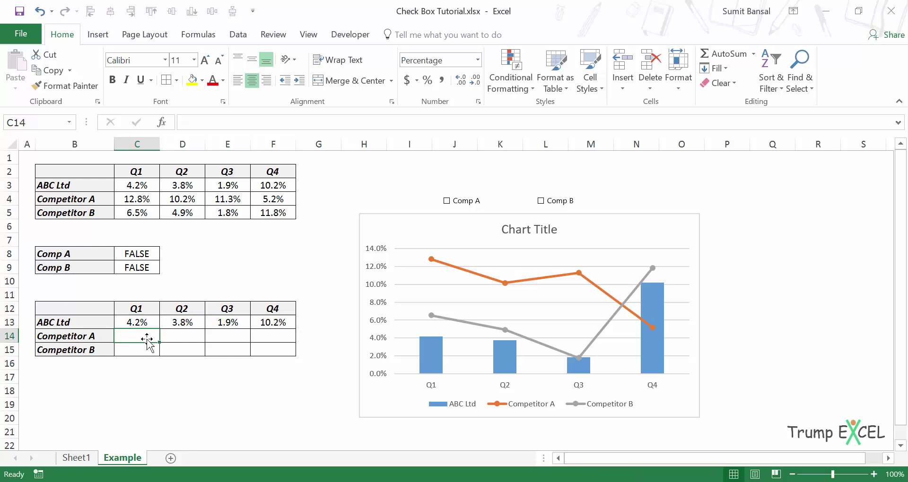
{"action": "left_click", "coordinate": [142, 323]}
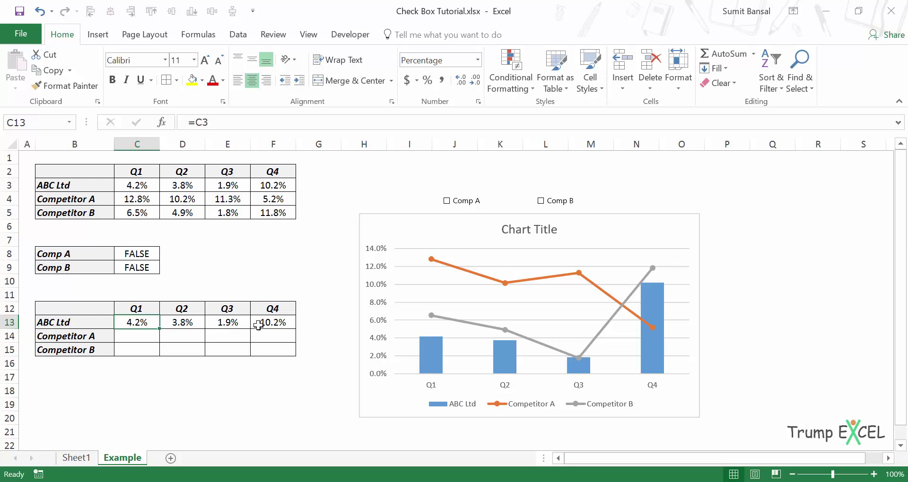
{"action": "left_click", "coordinate": [132, 337]}
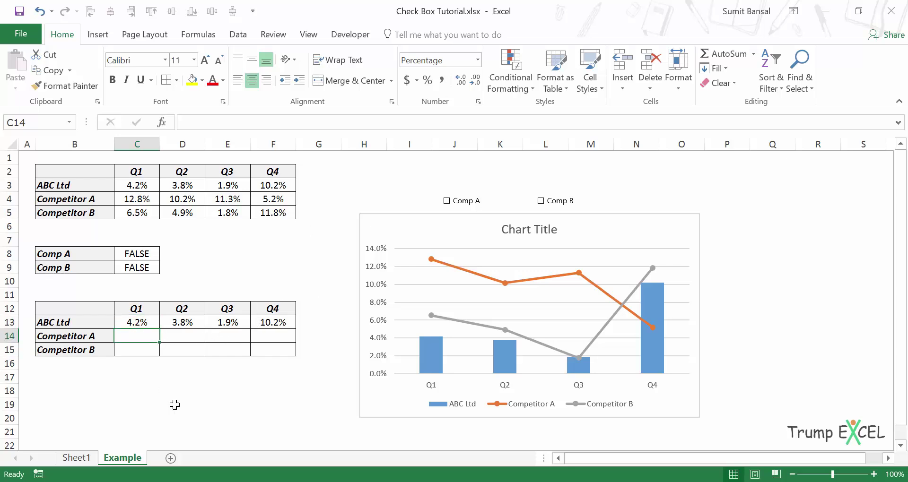
{"action": "type", "text": "=IF("}
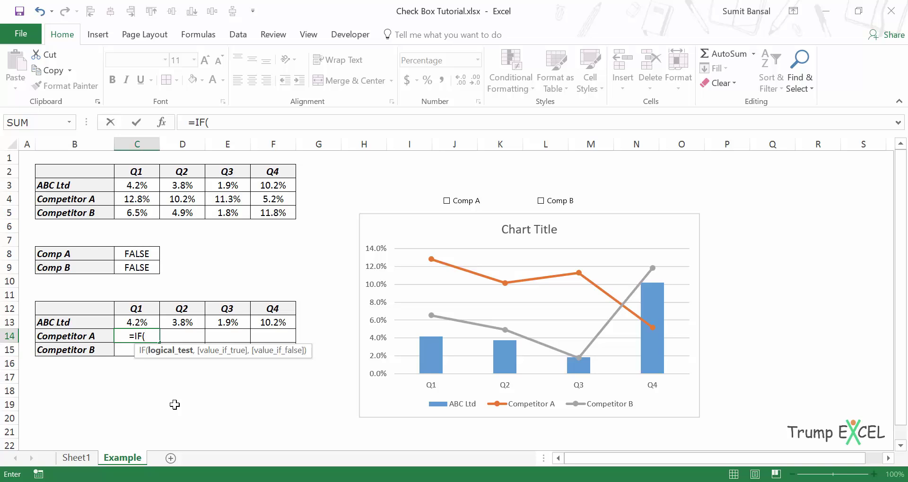
{"action": "left_click", "coordinate": [142, 254]}
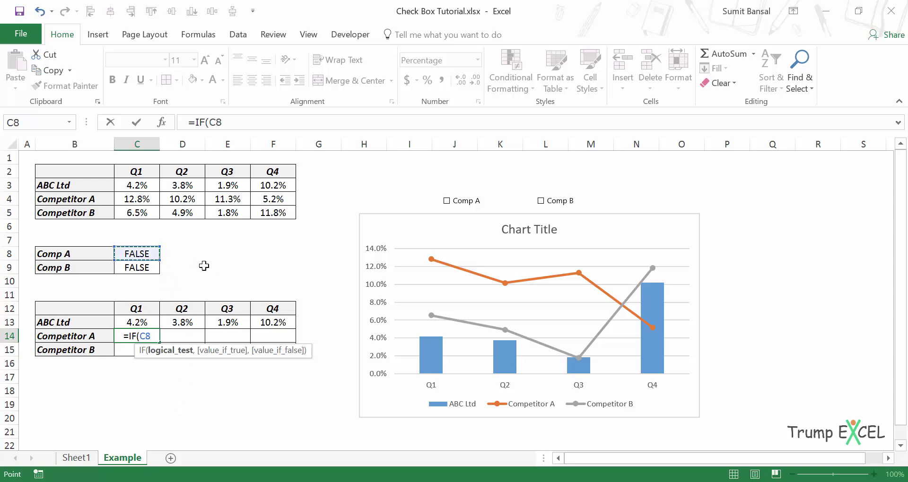
{"action": "type", "text": ","}
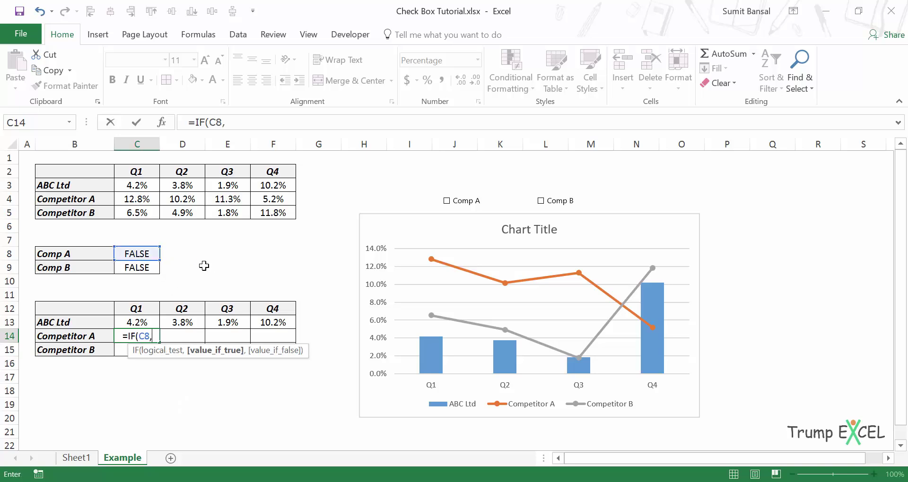
{"action": "left_click", "coordinate": [142, 199]}
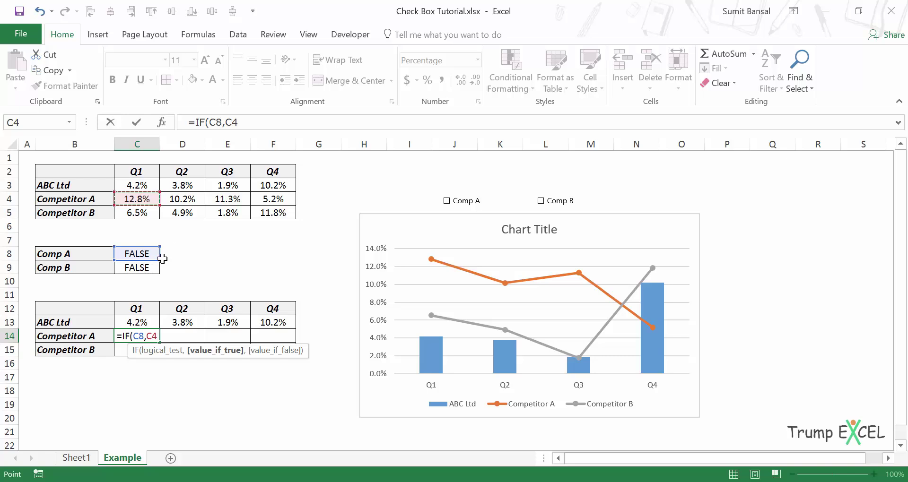
{"action": "type", "text": ",NA()"}
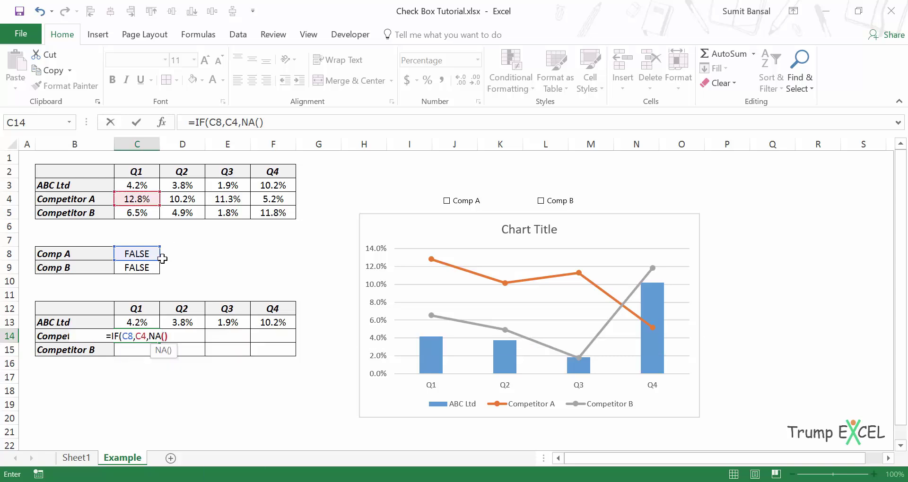
{"action": "type", "text": ")"}
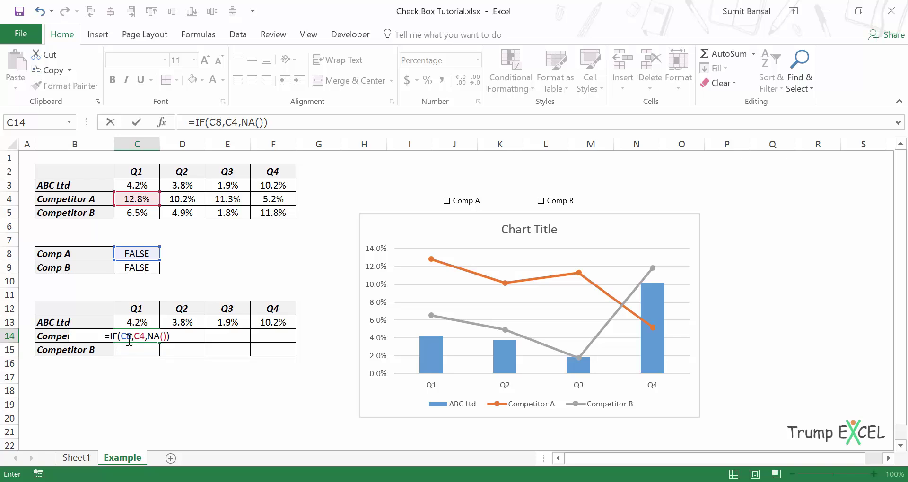
{"action": "left_click", "coordinate": [127, 337]}
{"action": "key", "text": "F4"}
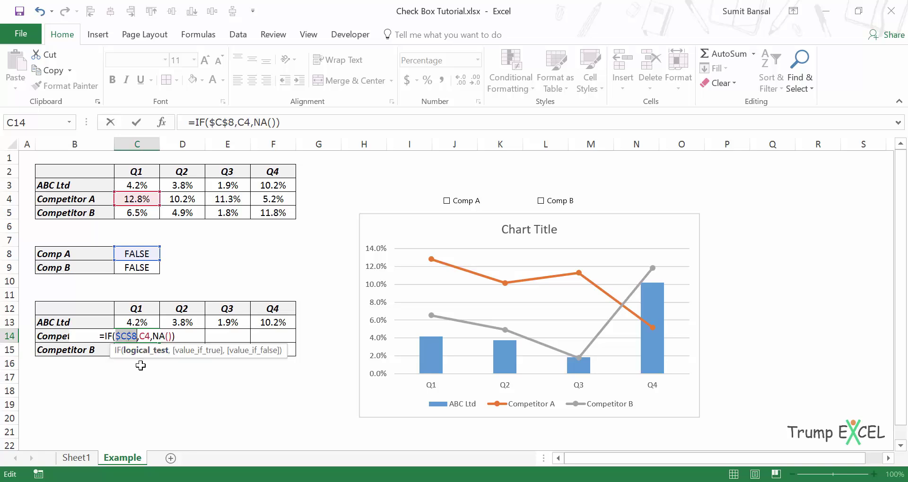
{"action": "key", "text": "Return"}
Step: Copy the C14 formula across the Competitor A row through F14 and tick the Comp A check box
{"action": "key", "text": "Up"}
{"action": "key", "text": "ctrl+c"}
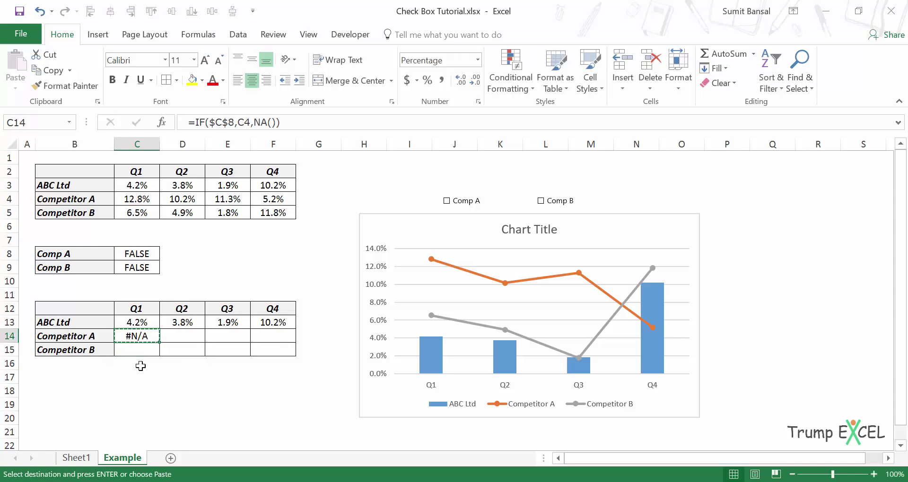
{"action": "key", "text": "shift+Right"}
{"action": "key", "text": "shift+Right"}
{"action": "key", "text": "shift+Right"}
{"action": "key", "text": "ctrl+v"}
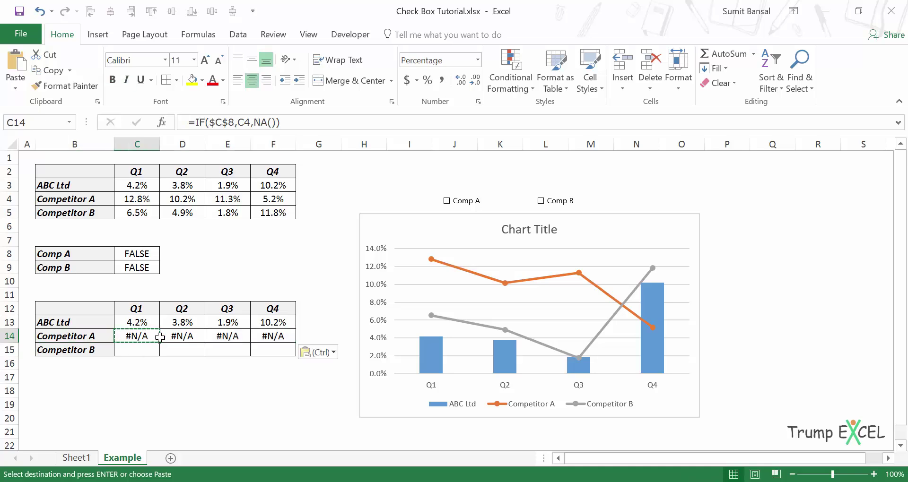
{"action": "left_click", "coordinate": [447, 202]}
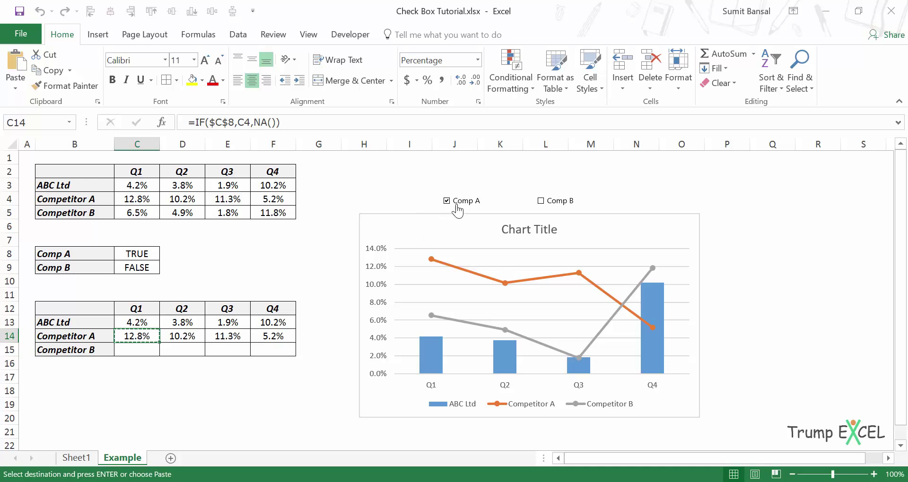
Step: Enter the formula =IF($C$9,C5,NA()) in C15 for Competitor B's Q1 value, with an absolute reference to the linked cell
{"action": "left_click", "coordinate": [145, 351]}
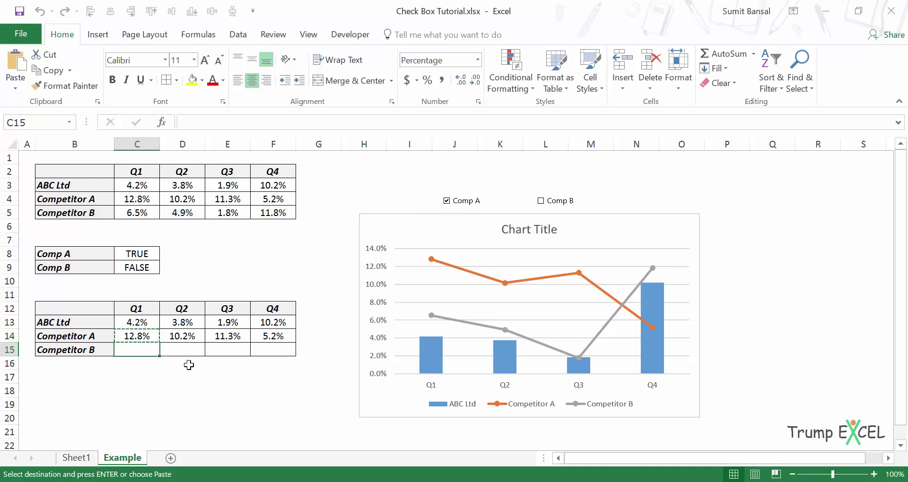
{"action": "type", "text": "=IF("}
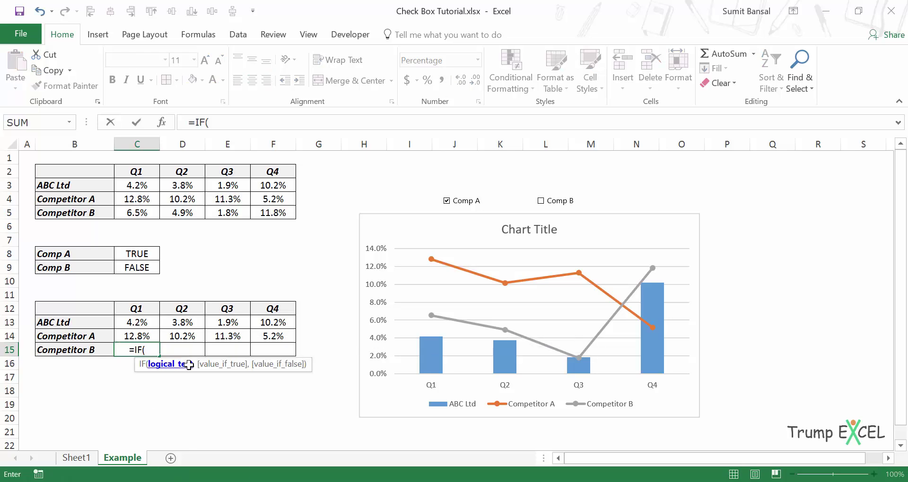
{"action": "key", "text": "Up"}
{"action": "key", "text": "Up"}
{"action": "key", "text": "Up"}
{"action": "key", "text": "Up"}
{"action": "key", "text": "Up"}
{"action": "key", "text": "Up"}
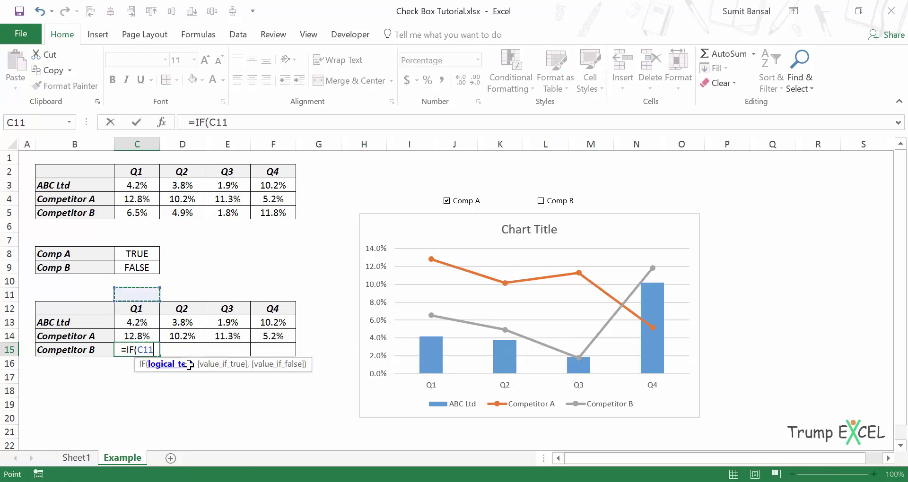
{"action": "type", "text": ","}
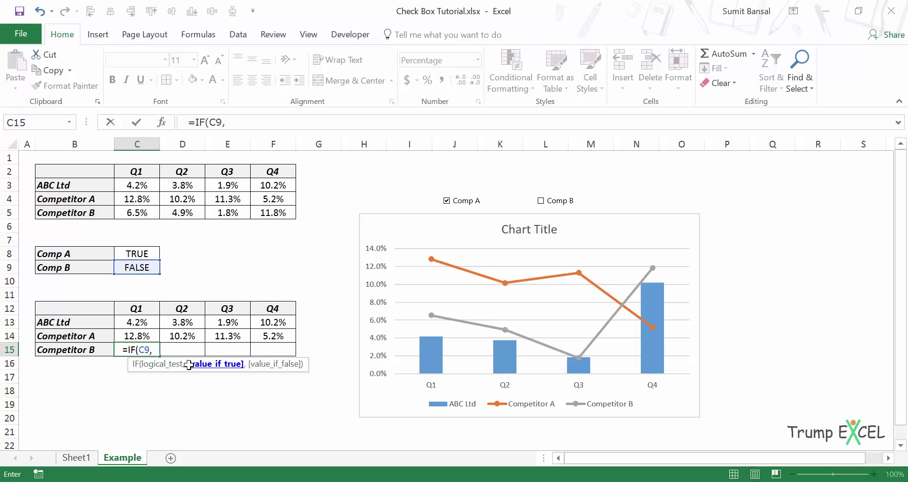
{"action": "left_click", "coordinate": [140, 212]}
{"action": "type", "text": ","}
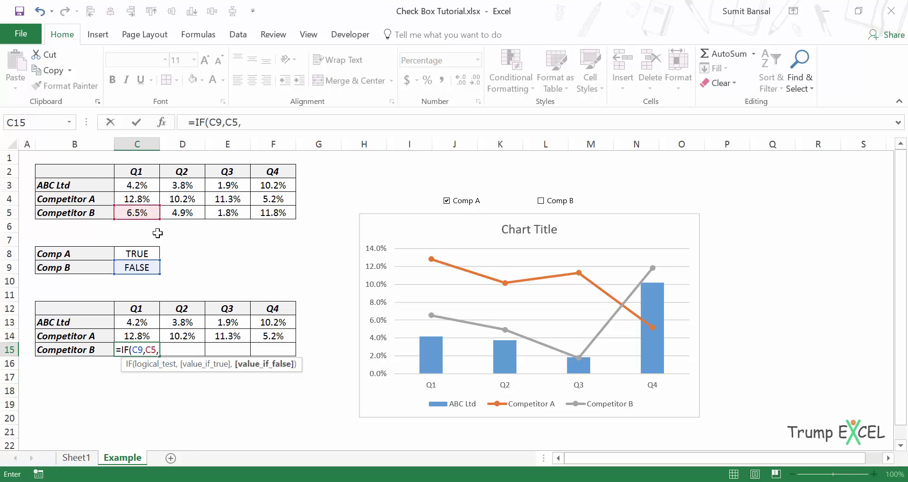
{"action": "type", "text": "NA())"}
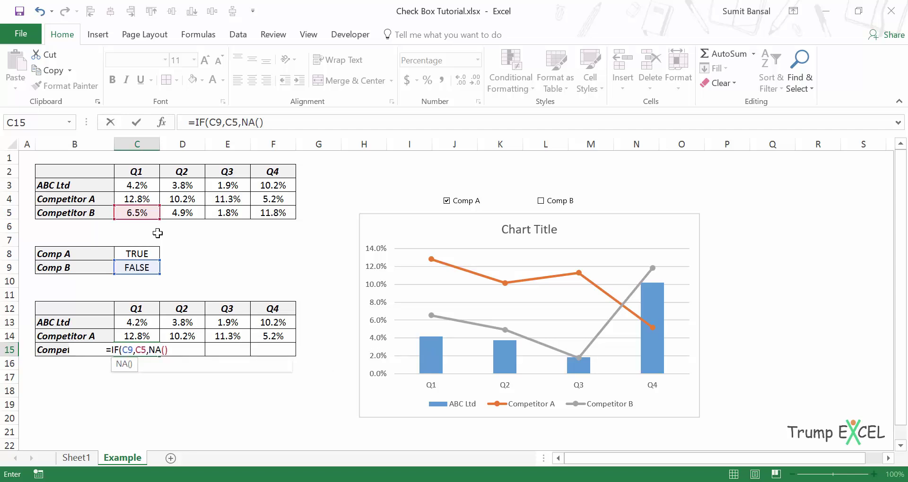
{"action": "left_click", "coordinate": [125, 350]}
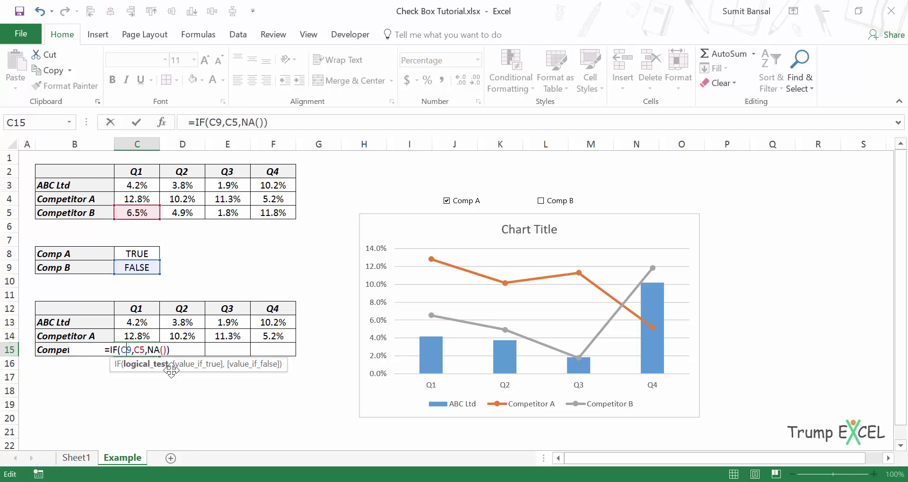
{"action": "key", "text": "F4"}
{"action": "key", "text": "Return"}
Step: Copy the C15 formula across the Competitor B row through F15 and tick the Comp B check box
{"action": "key", "text": "Up"}
{"action": "key", "text": "ctrl+c"}
{"action": "key", "text": "shift+Right"}
{"action": "key", "text": "shift+Right"}
{"action": "key", "text": "shift+Right"}
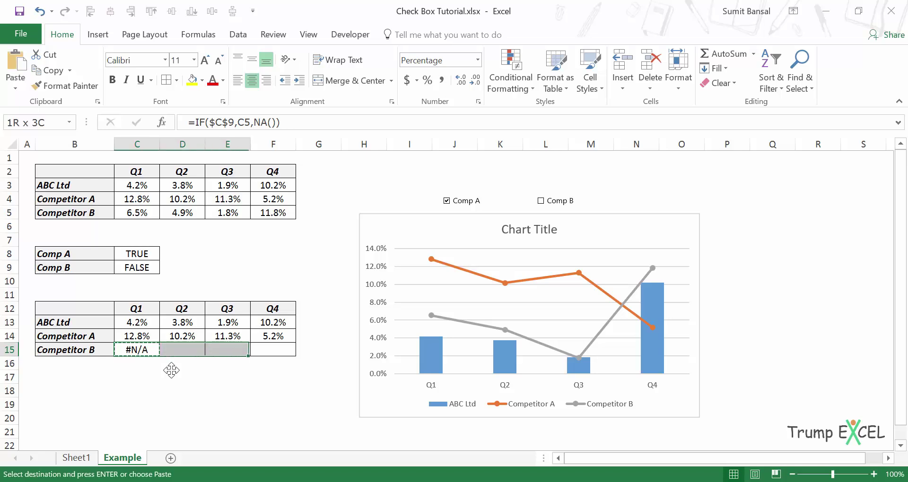
{"action": "key", "text": "ctrl+v"}
{"action": "key", "text": "Escape"}
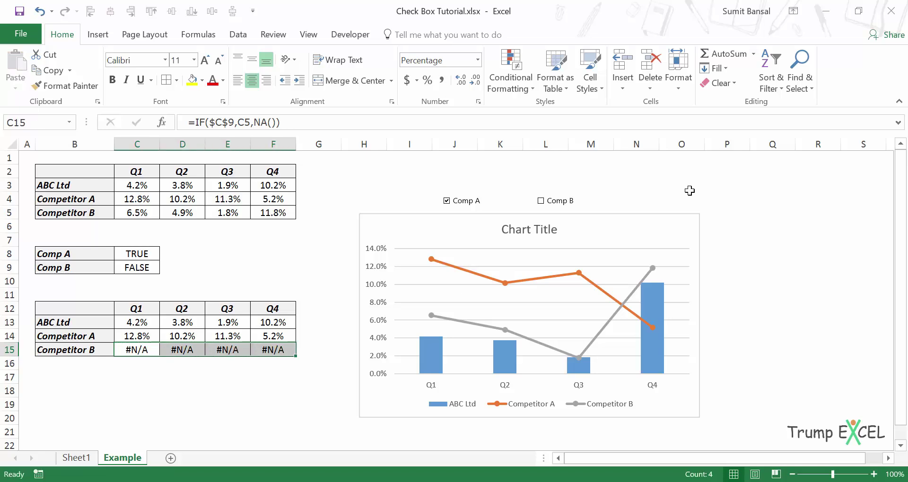
{"action": "left_click", "coordinate": [541, 201]}
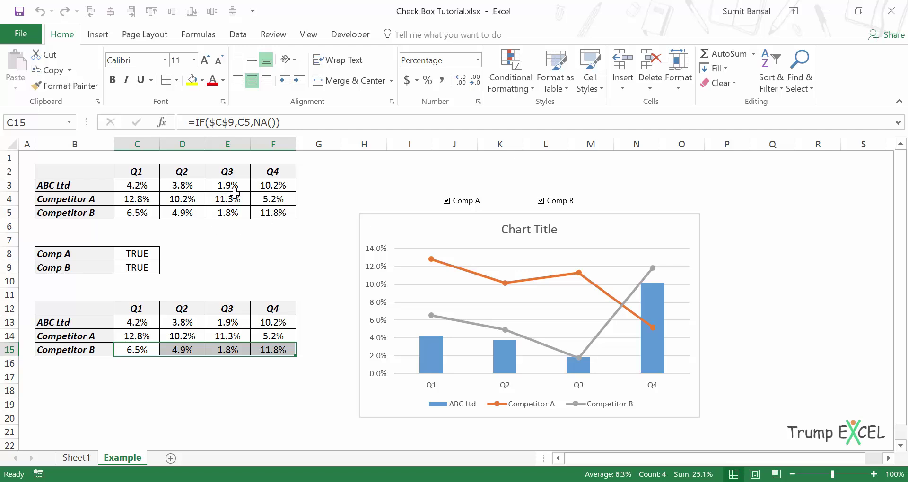
Step: Replace the existing chart with a clustered column chart of B12:F15, placed just below the two check boxes
{"action": "left_click", "coordinate": [386, 218]}
{"action": "key", "text": "Delete"}
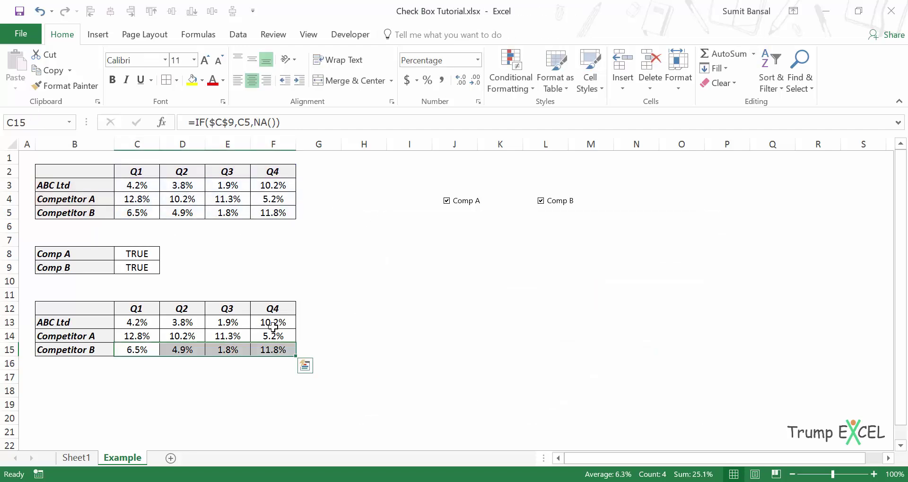
{"action": "left_click_drag", "start_coordinate": [77, 308], "coordinate": [272, 349]}
{"action": "left_click", "coordinate": [93, 36]}
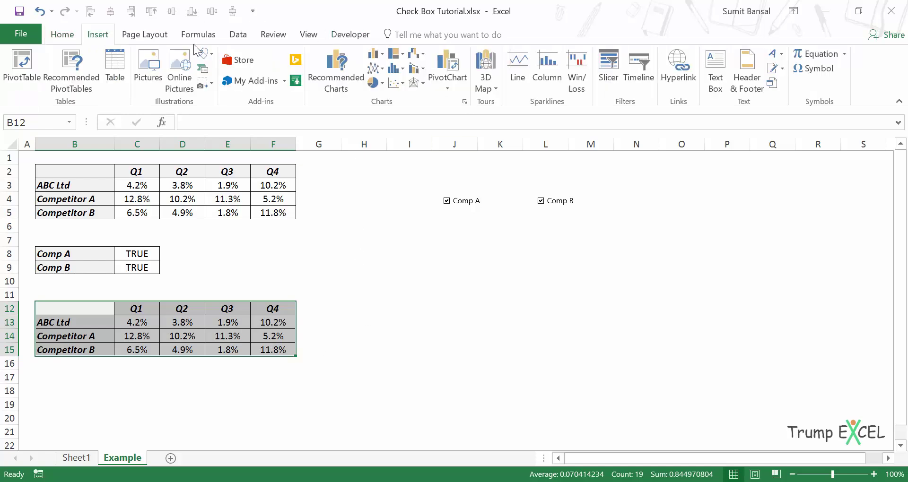
{"action": "left_click", "coordinate": [376, 54]}
{"action": "left_click", "coordinate": [384, 92]}
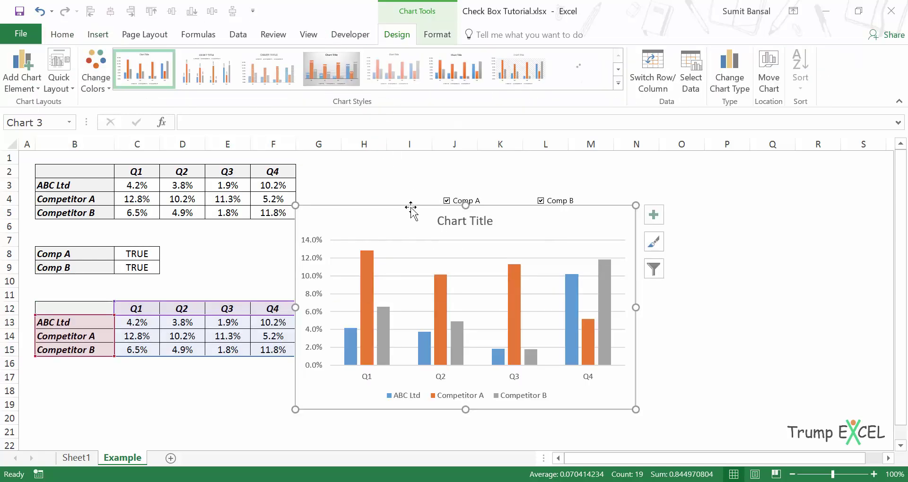
{"action": "left_click_drag", "start_coordinate": [409, 209], "coordinate": [462, 227]}
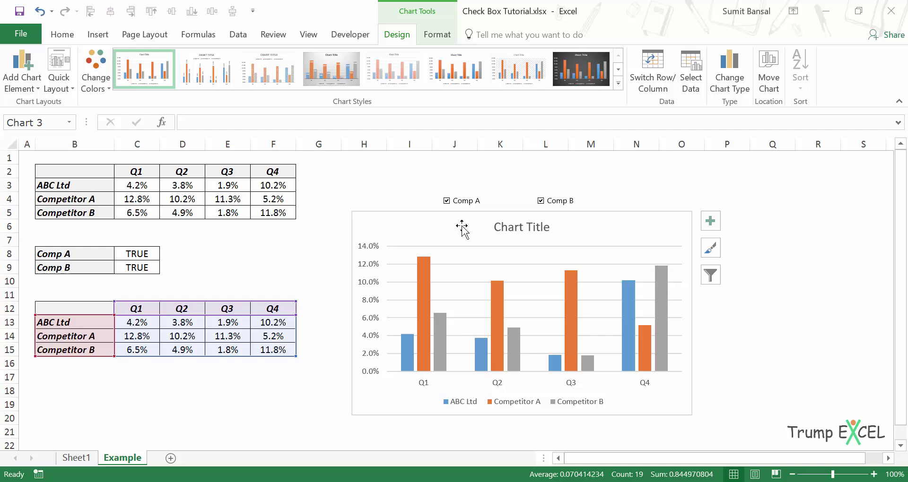
Step: Change the Competitor A and Competitor B series to Line with Markers in a custom combo chart, then deselect the chart
{"action": "right_click", "coordinate": [423, 273]}
{"action": "left_click", "coordinate": [456, 323]}
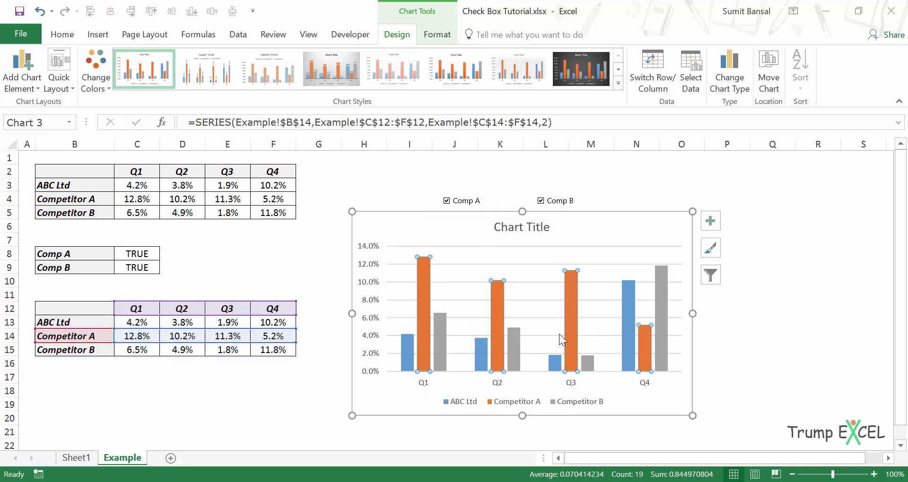
{"action": "left_click", "coordinate": [669, 341]}
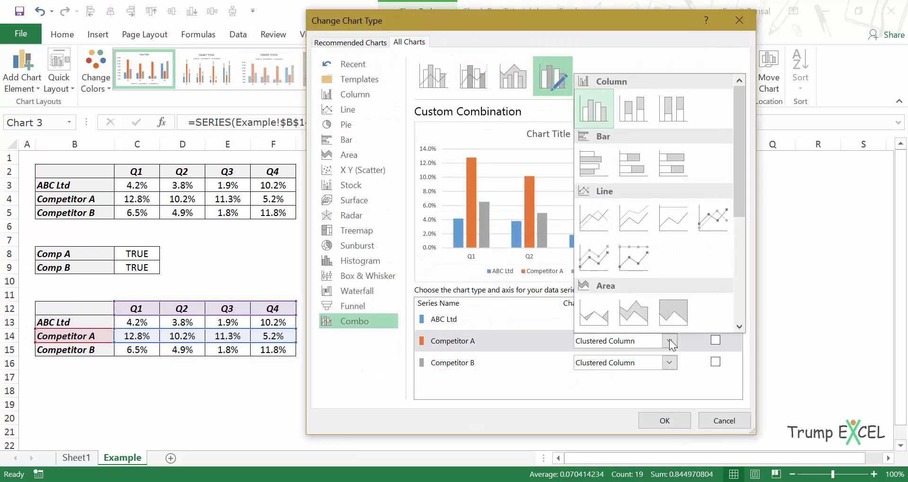
{"action": "left_click", "coordinate": [713, 218]}
{"action": "left_click", "coordinate": [669, 363]}
{"action": "left_click", "coordinate": [714, 234]}
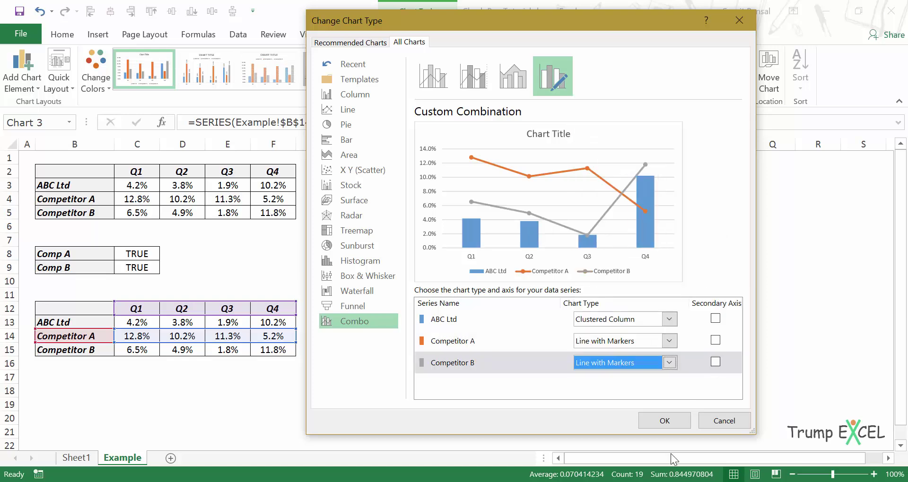
{"action": "left_click", "coordinate": [664, 421]}
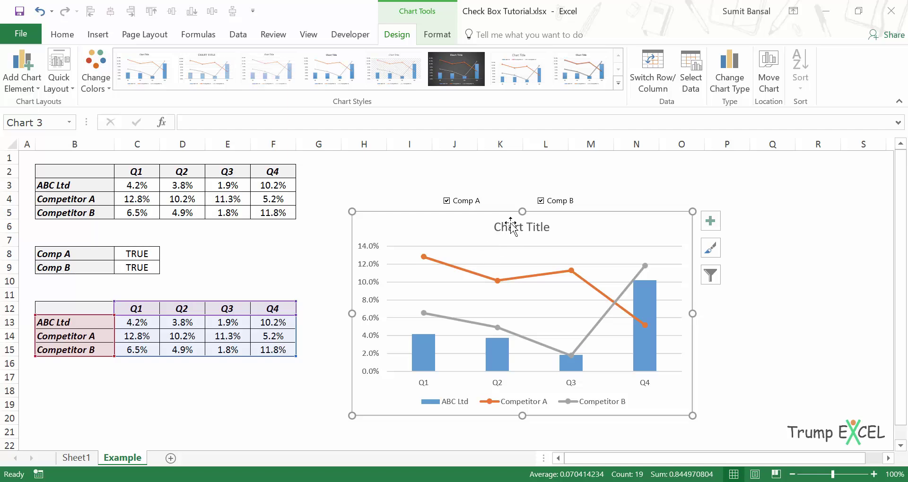
{"action": "key", "text": "Escape"}
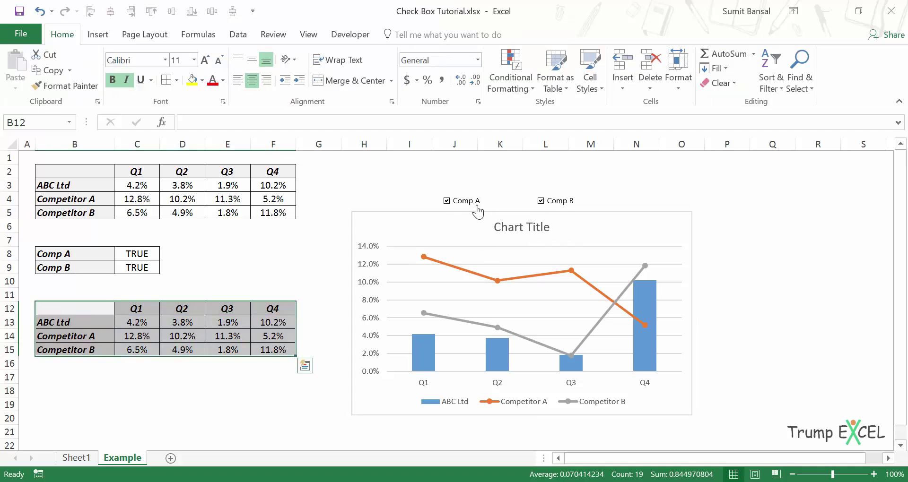
Step: Untick the Comp A and Comp B check boxes and tick both again to test the chart's competitor lines
{"action": "left_click", "coordinate": [447, 201]}
{"action": "left_click", "coordinate": [541, 201]}
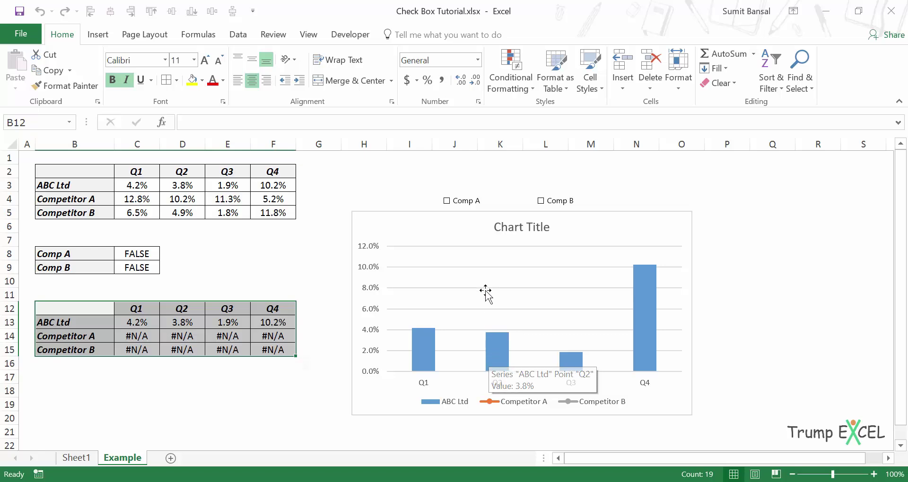
{"action": "left_click", "coordinate": [447, 201]}
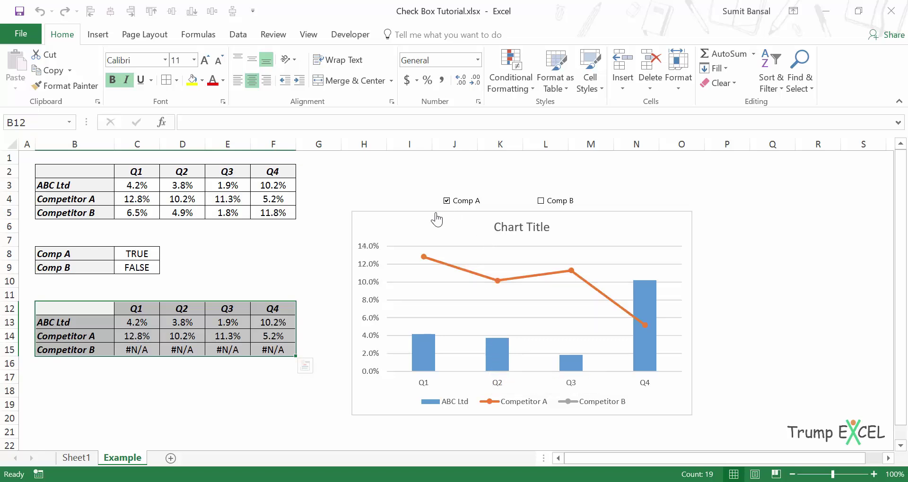
{"action": "left_click", "coordinate": [541, 201]}
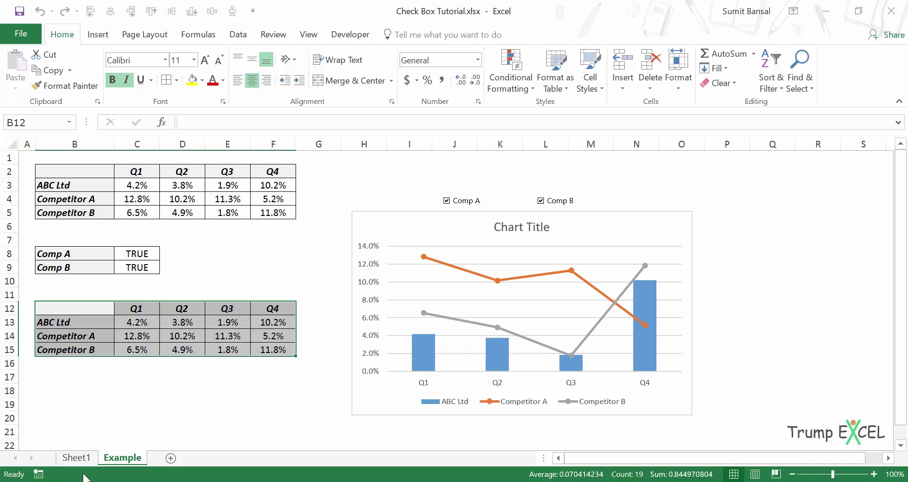
Step: On Sheet1, duplicate Check Box 1 and place the copy beside the original in row 2, across columns D and E
{"action": "left_click", "coordinate": [77, 459]}
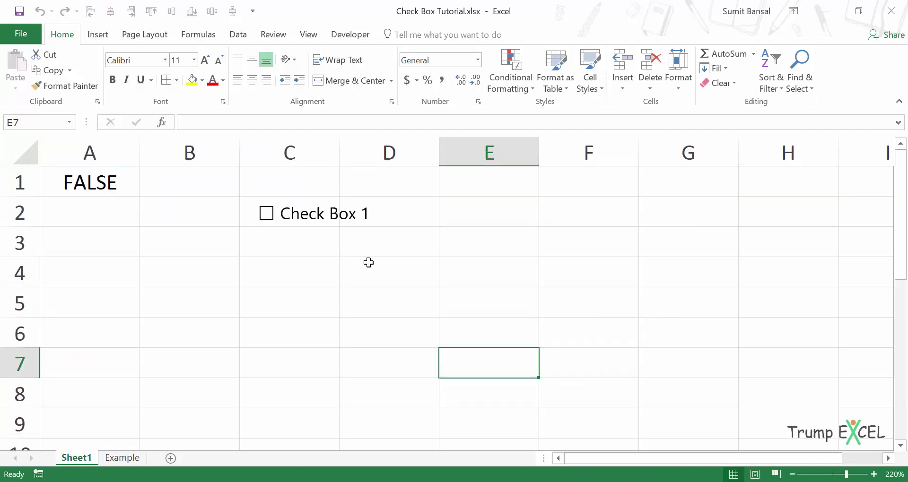
{"action": "right_click", "coordinate": [294, 210]}
{"action": "key", "text": "Escape"}
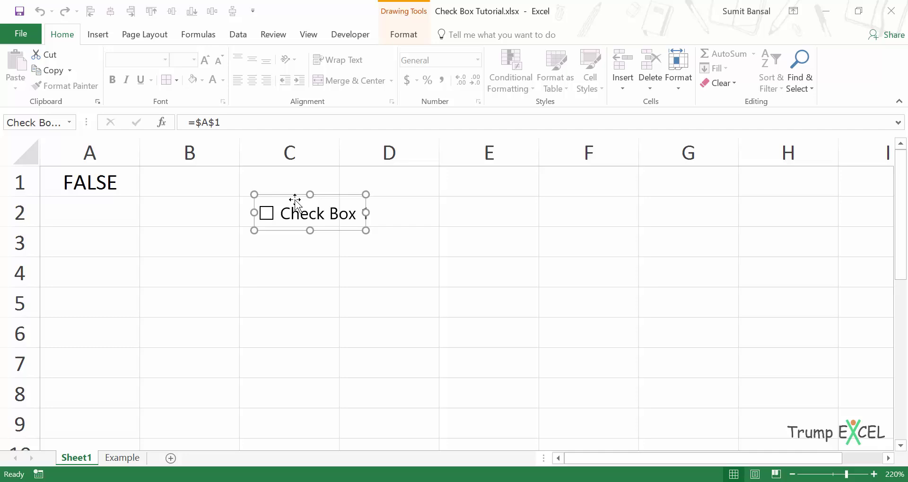
{"action": "left_click", "coordinate": [456, 298]}
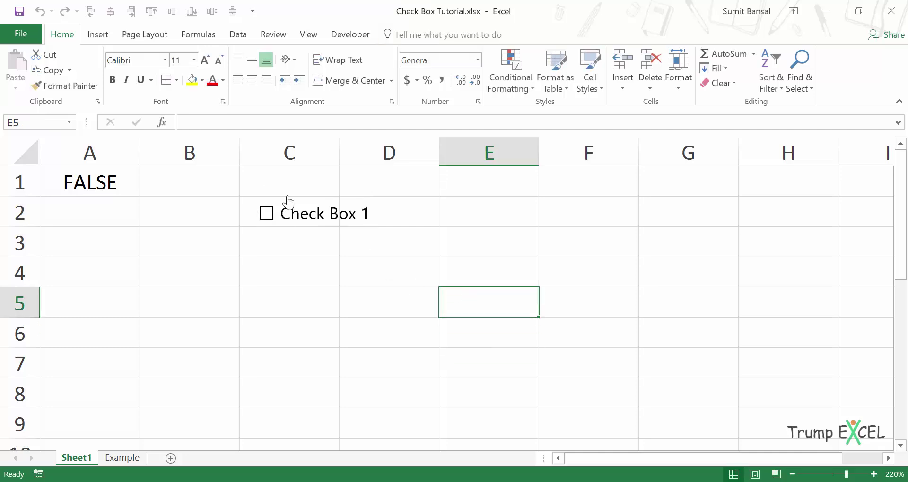
{"action": "left_click", "coordinate": [305, 218], "text": "ctrl"}
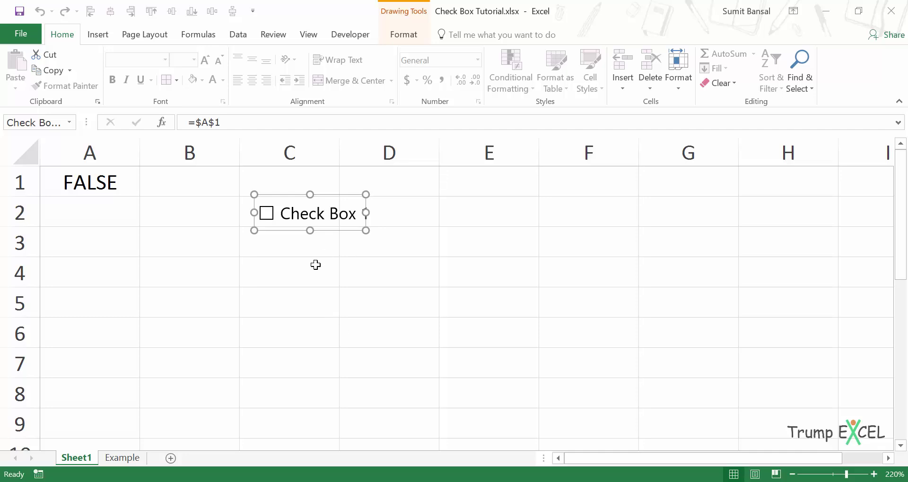
{"action": "key", "text": "ctrl+d"}
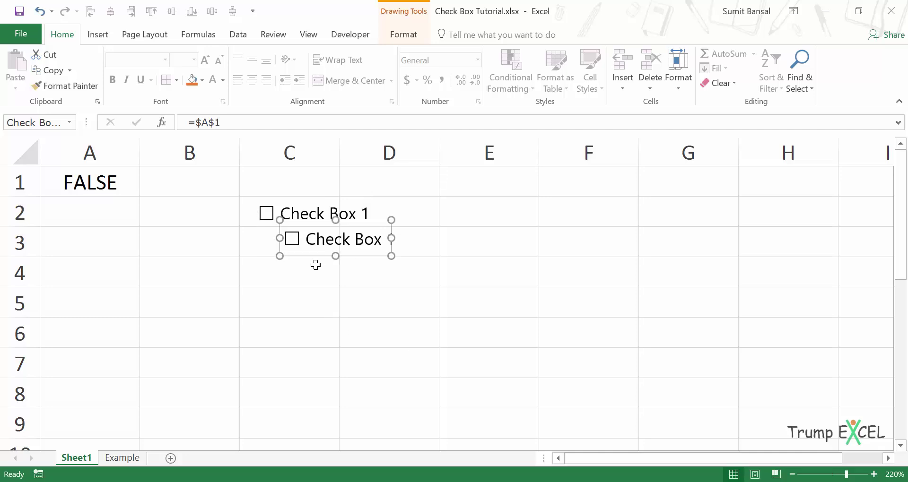
{"action": "left_click_drag", "start_coordinate": [305, 257], "coordinate": [429, 230]}
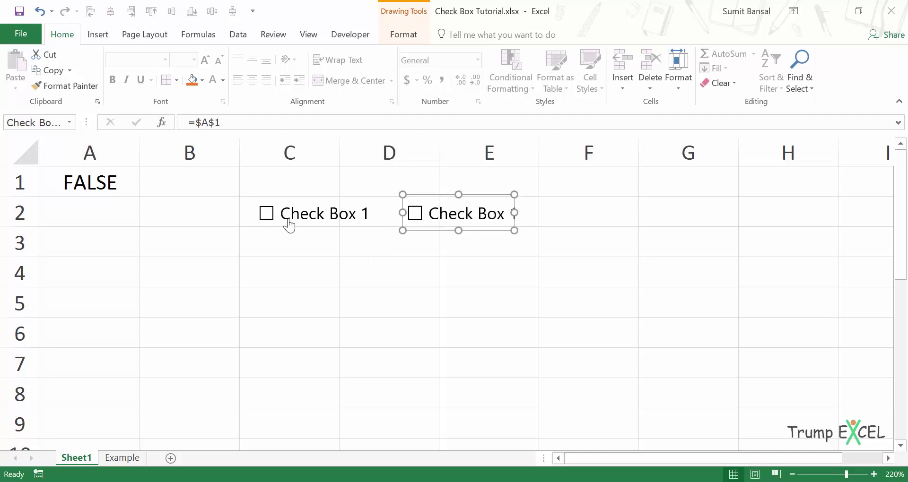
{"action": "left_click", "coordinate": [540, 276]}
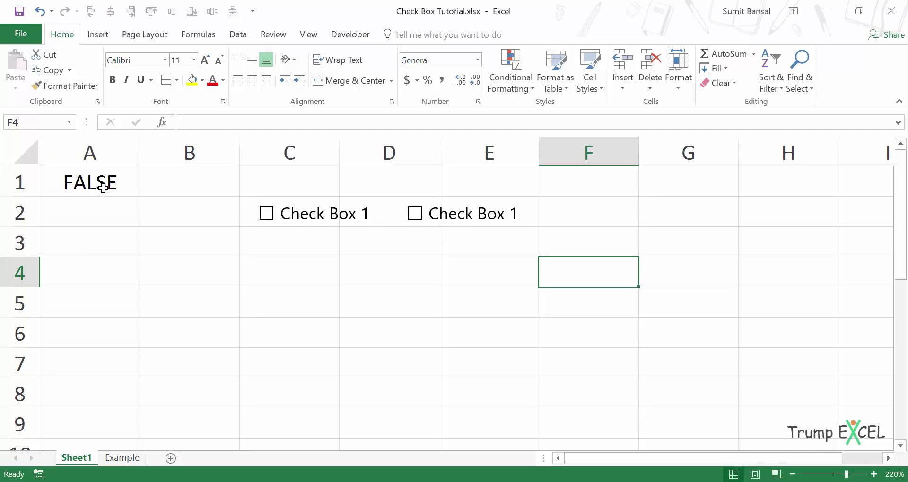
Step: Tick the original check box and change the duplicate's cell link to $A$2
{"action": "left_click", "coordinate": [271, 219]}
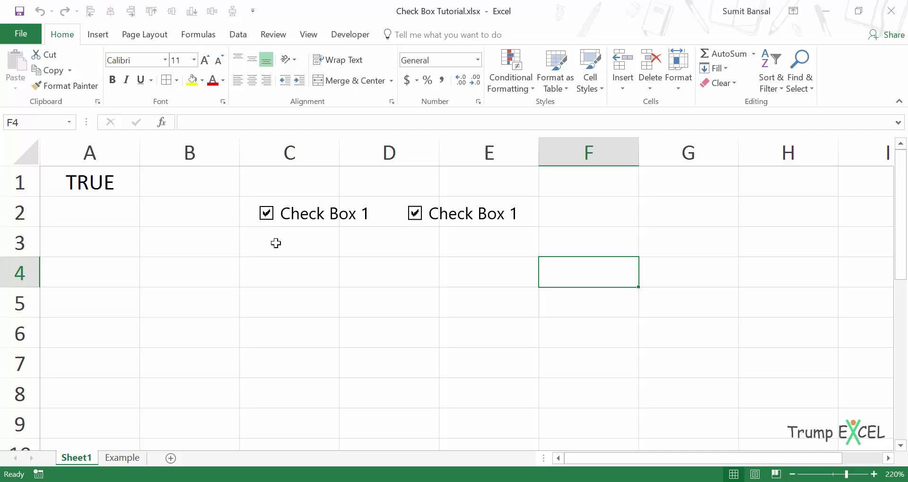
{"action": "right_click", "coordinate": [439, 219]}
{"action": "left_click", "coordinate": [491, 345]}
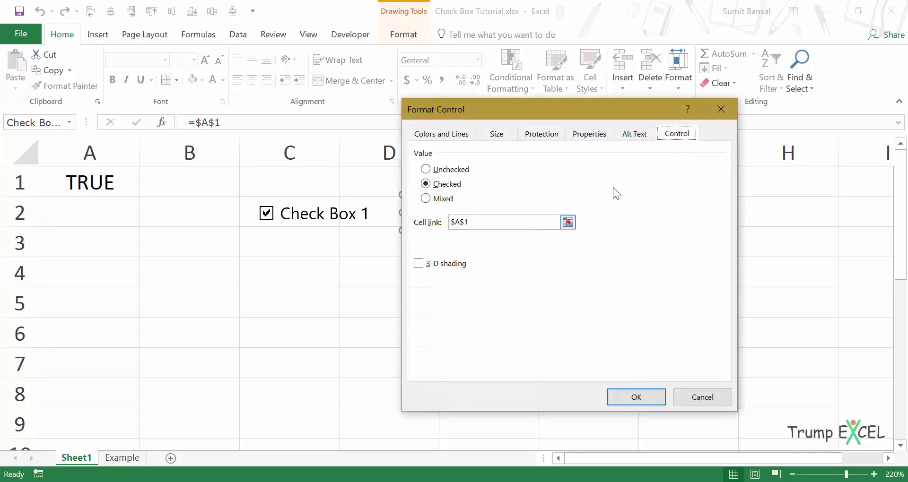
{"action": "left_click", "coordinate": [568, 222]}
{"action": "left_click", "coordinate": [101, 209]}
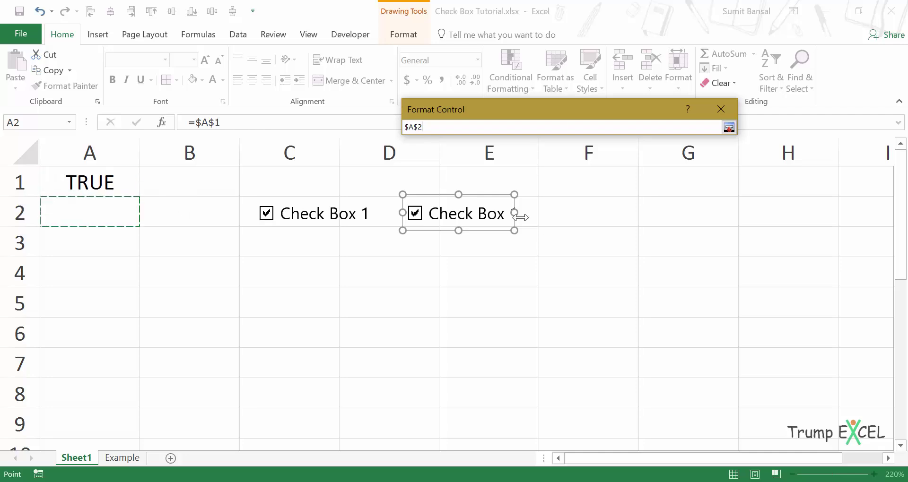
{"action": "left_click", "coordinate": [729, 128]}
{"action": "left_click", "coordinate": [632, 395]}
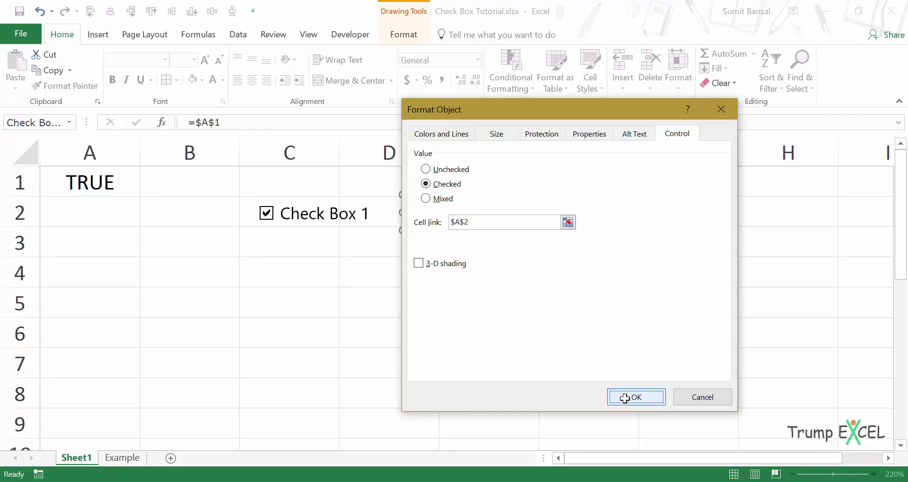
{"action": "key", "text": "Escape"}
Step: Untick the duplicate check box and tick it again to test its link to cell A2
{"action": "left_click", "coordinate": [415, 213]}
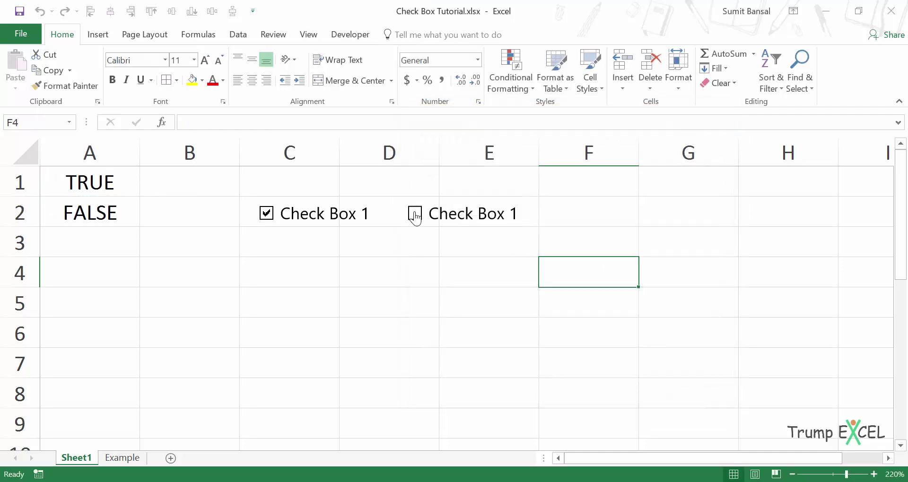
{"action": "left_click", "coordinate": [415, 214]}
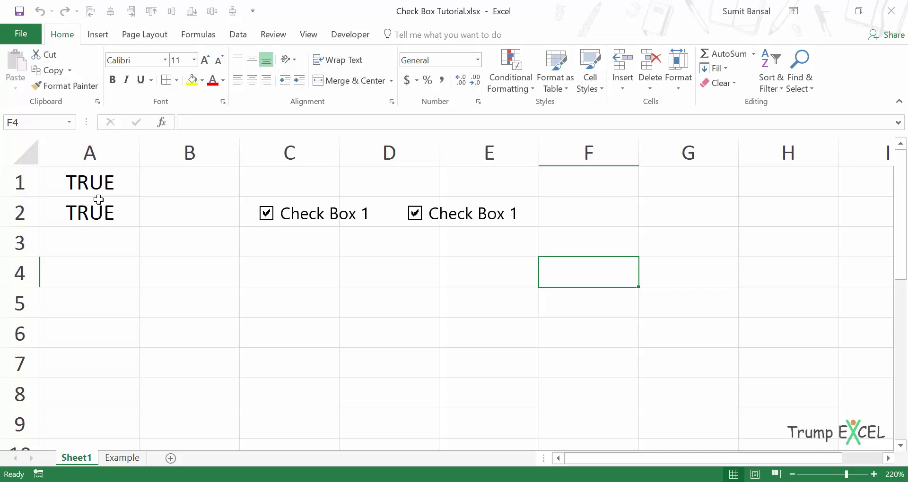
{"action": "right_click", "coordinate": [467, 214]}
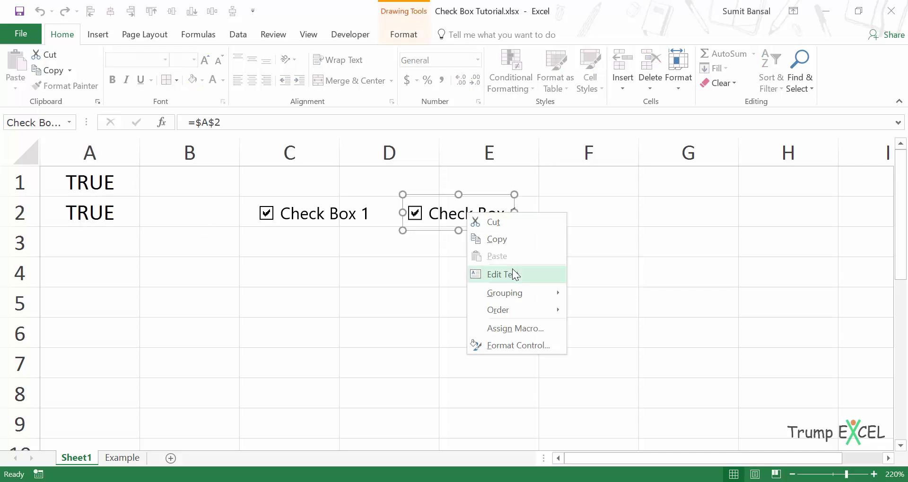
{"action": "key", "text": "Escape"}
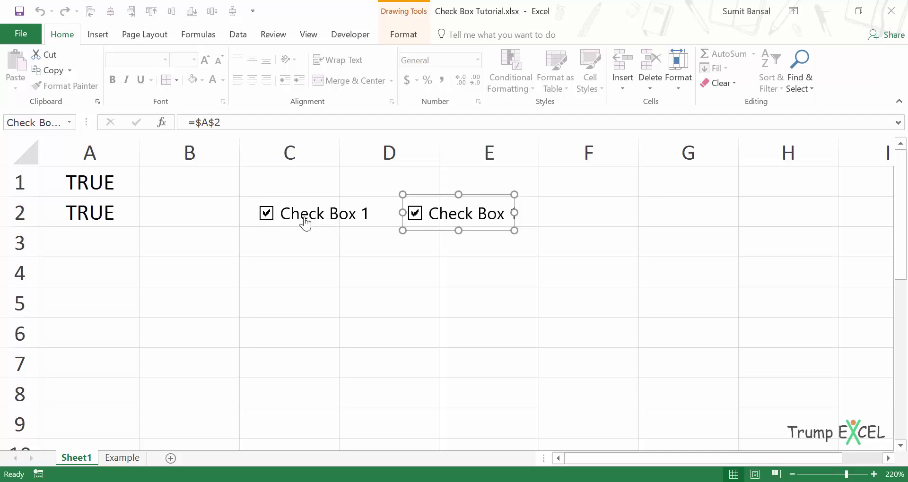
Step: Widen column C so the check box fits inside C2, and copy cell C2 with its check box to E4
{"action": "left_click_drag", "start_coordinate": [339, 160], "coordinate": [406, 152]}
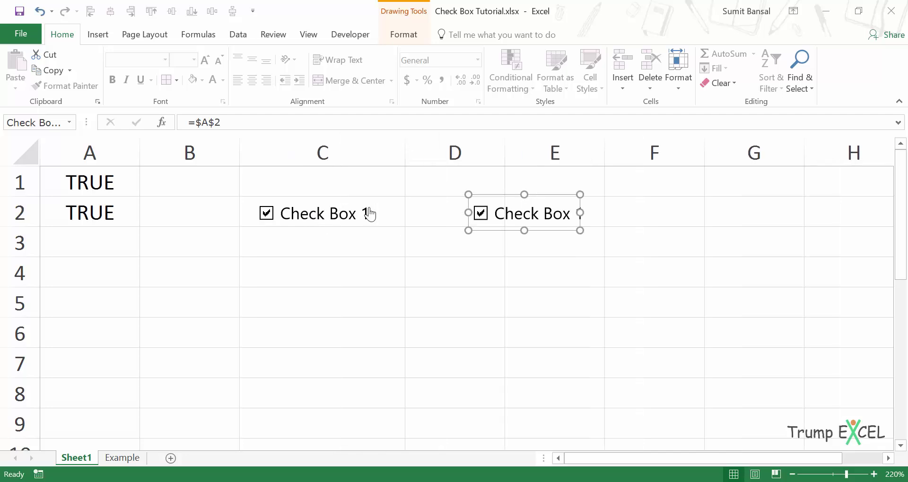
{"action": "left_click", "coordinate": [396, 216]}
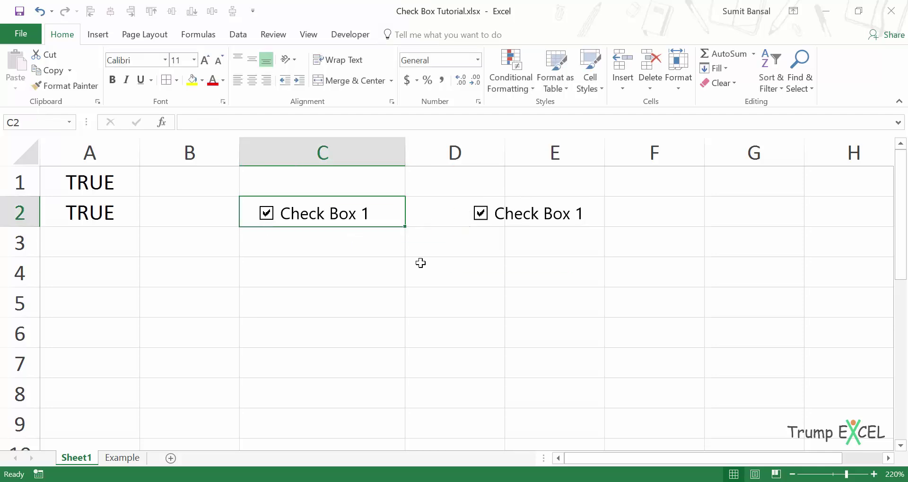
{"action": "key", "text": "ctrl+c"}
{"action": "left_click", "coordinate": [539, 274]}
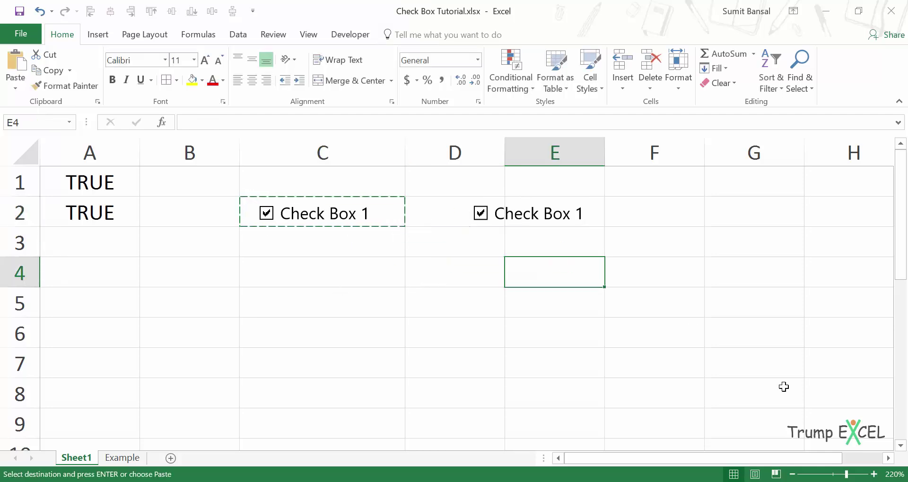
{"action": "key", "text": "ctrl+v"}
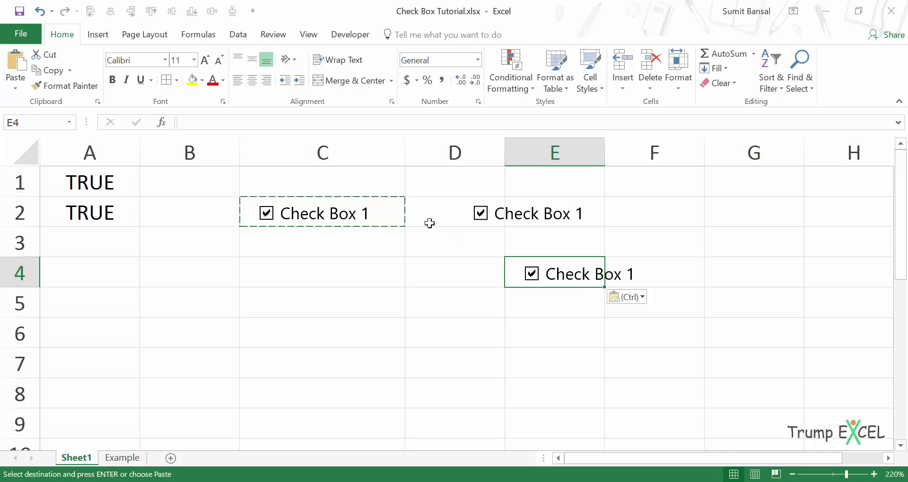
{"action": "key", "text": "Escape"}
{"action": "key", "text": "Escape"}
Step: Fill cell C2 with its check box down through C9
{"action": "left_click", "coordinate": [398, 214]}
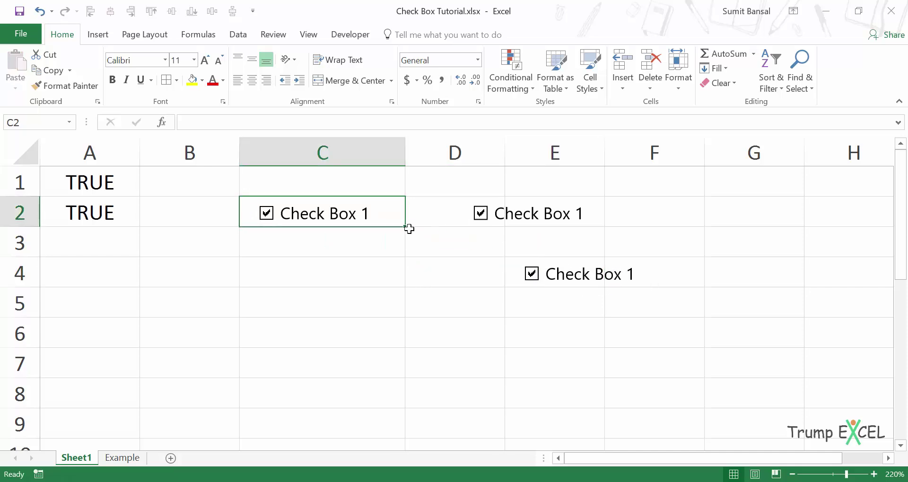
{"action": "left_click_drag", "start_coordinate": [405, 227], "coordinate": [381, 430]}
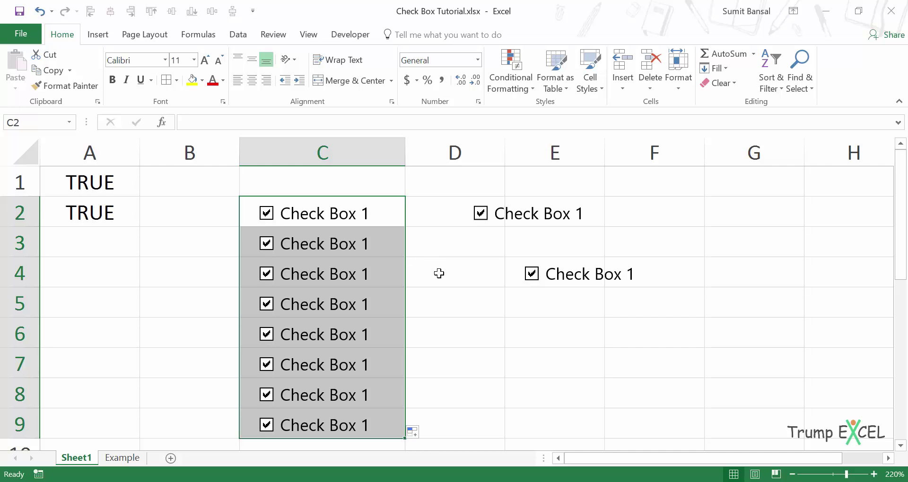
{"action": "left_click", "coordinate": [453, 252]}
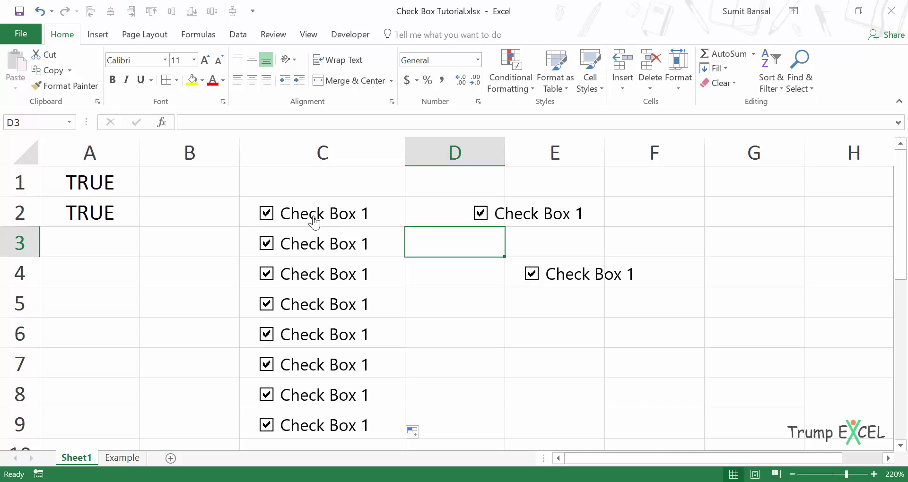
Step: Delete all the copied check boxes, in C3:C9, row 2 and E4, leaving only the original in C2
{"action": "left_click", "coordinate": [349, 247], "text": "ctrl"}
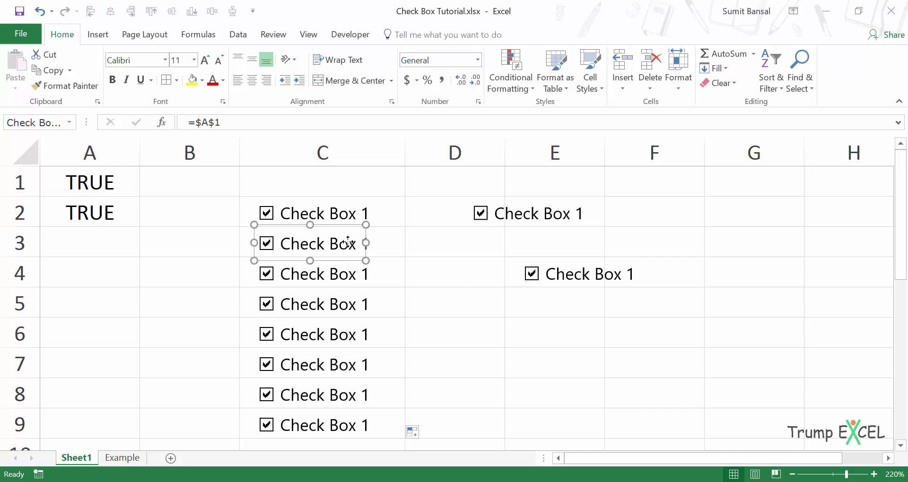
{"action": "left_click", "coordinate": [352, 275], "text": "ctrl"}
{"action": "left_click", "coordinate": [352, 306], "text": "ctrl"}
{"action": "left_click", "coordinate": [351, 337], "text": "ctrl"}
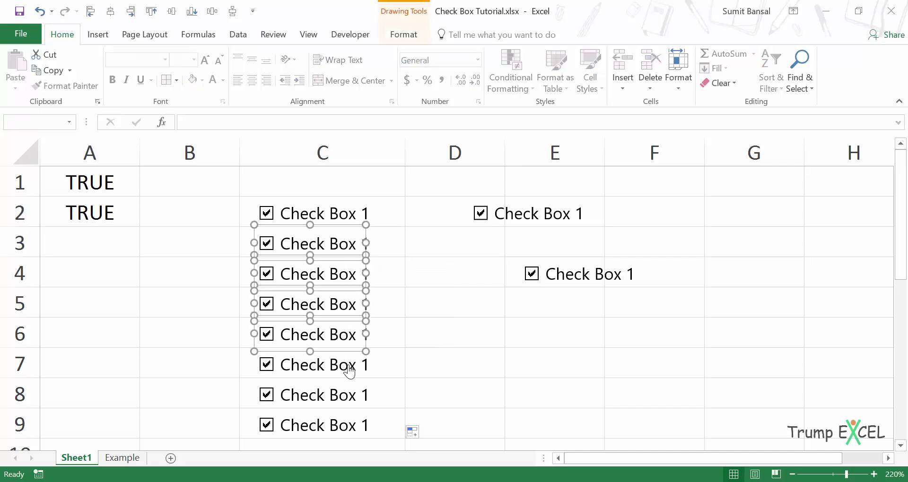
{"action": "left_click", "coordinate": [350, 368], "text": "ctrl"}
{"action": "left_click", "coordinate": [352, 397], "text": "ctrl"}
{"action": "left_click", "coordinate": [349, 427], "text": "ctrl"}
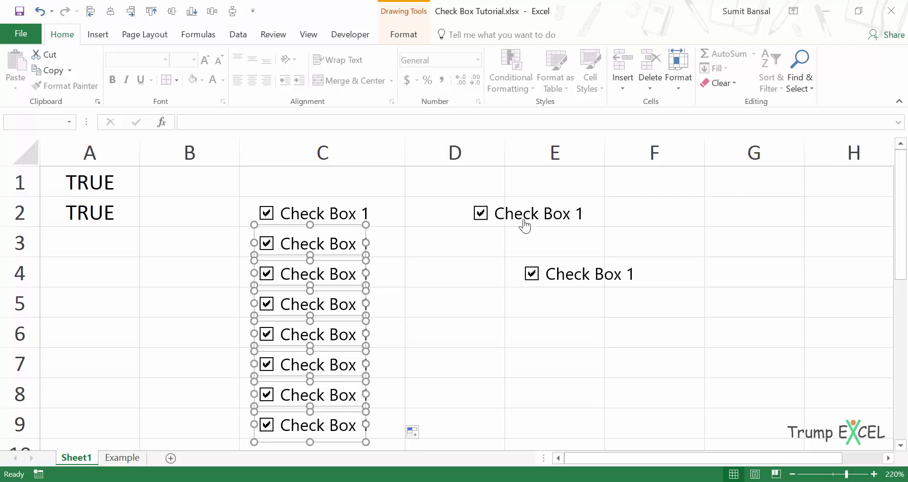
{"action": "left_click", "coordinate": [523, 222], "text": "ctrl"}
{"action": "left_click", "coordinate": [576, 282], "text": "ctrl"}
{"action": "key", "text": "Delete"}
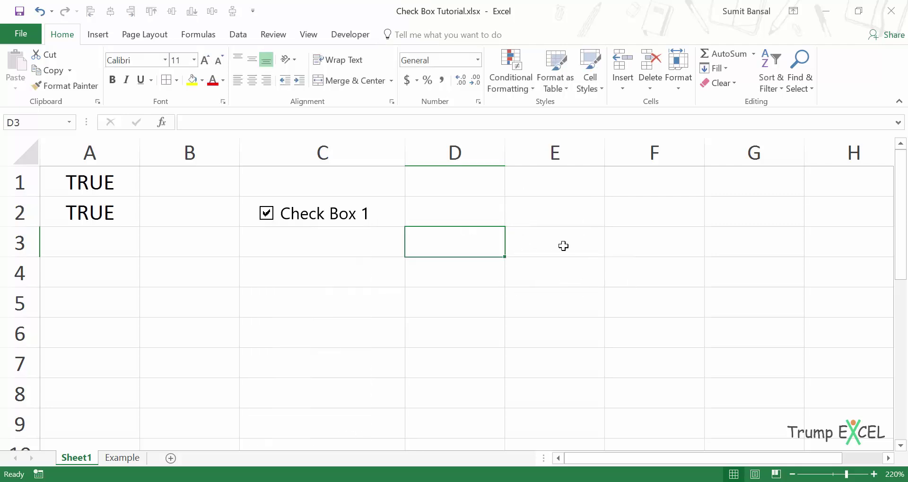
Step: Examine the object positioning options in the check box's Format Control properties, and close the dialog without changes
{"action": "right_click", "coordinate": [313, 221]}
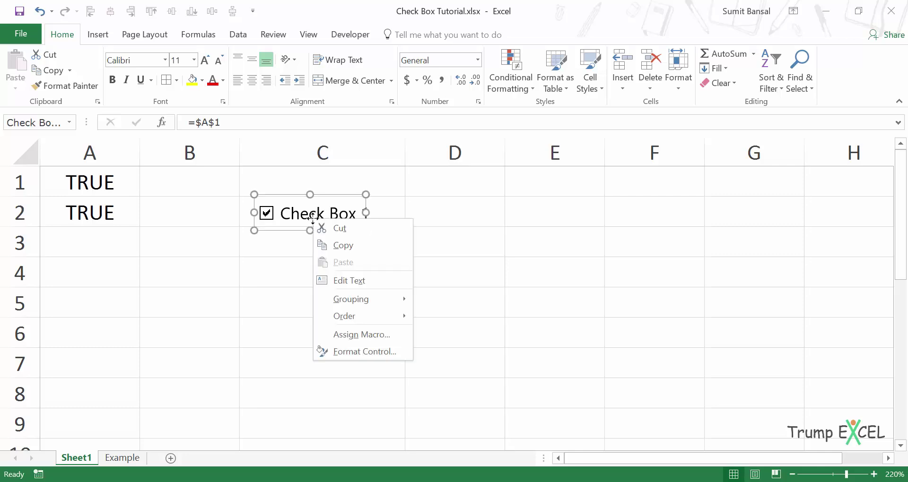
{"action": "left_click", "coordinate": [368, 350]}
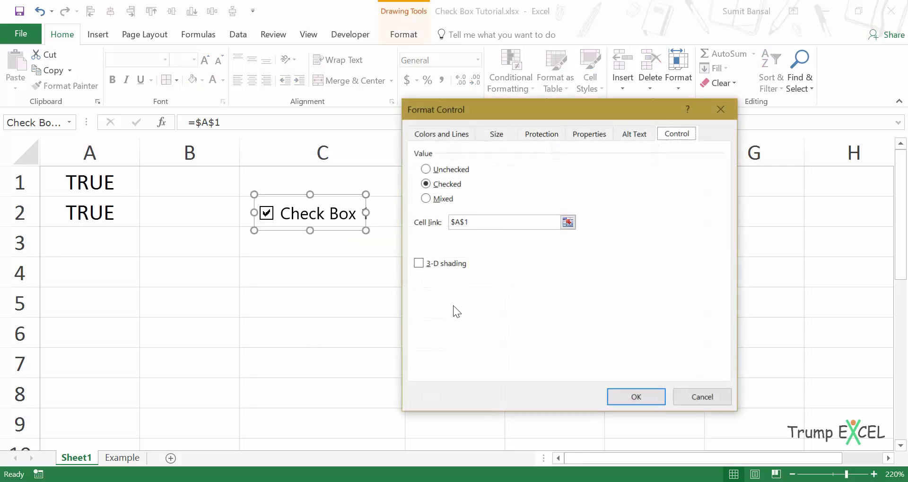
{"action": "left_click", "coordinate": [592, 133]}
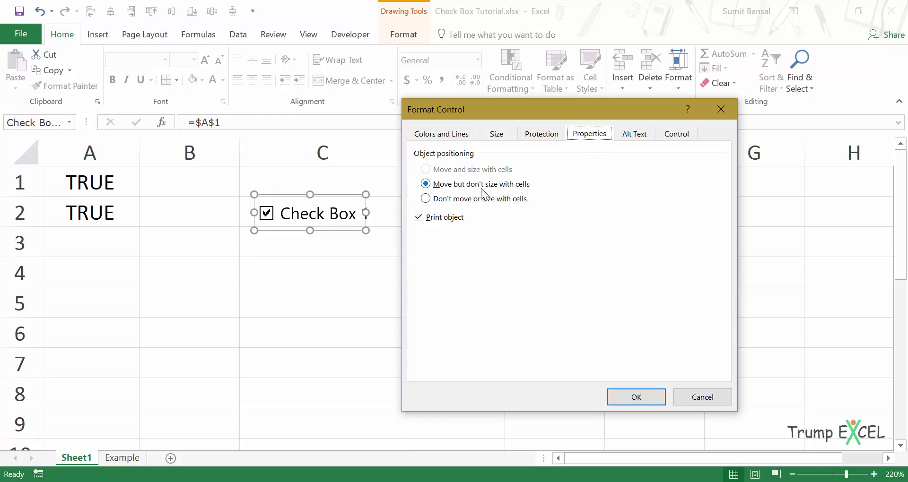
{"action": "left_click", "coordinate": [721, 109]}
Step: Increase the heights of row 2 and row 1 to test how the check box reacts to resized cells
{"action": "left_click_drag", "start_coordinate": [20, 227], "coordinate": [19, 305]}
{"action": "left_click", "coordinate": [19, 192]}
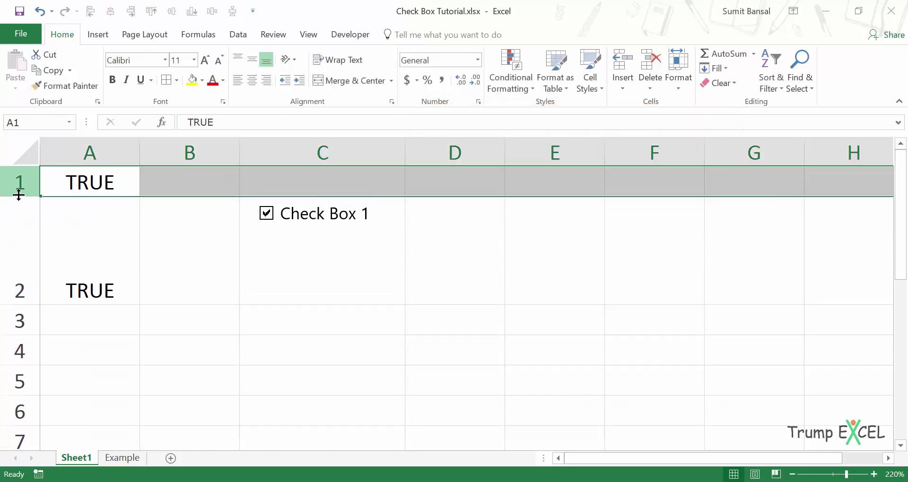
{"action": "left_click_drag", "start_coordinate": [19, 195], "coordinate": [19, 217]}
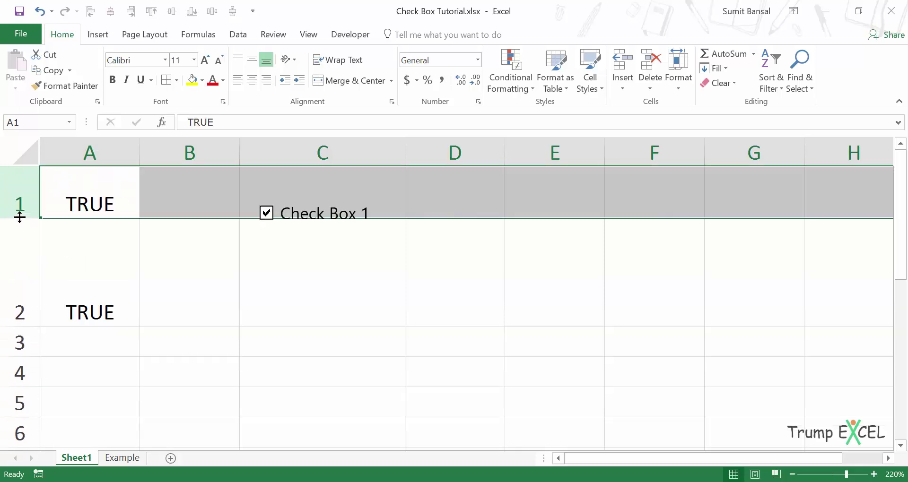
Step: Set the check box's object positioning to Don't move or size with cells, and reduce row 1's height to test it
{"action": "right_click", "coordinate": [316, 218]}
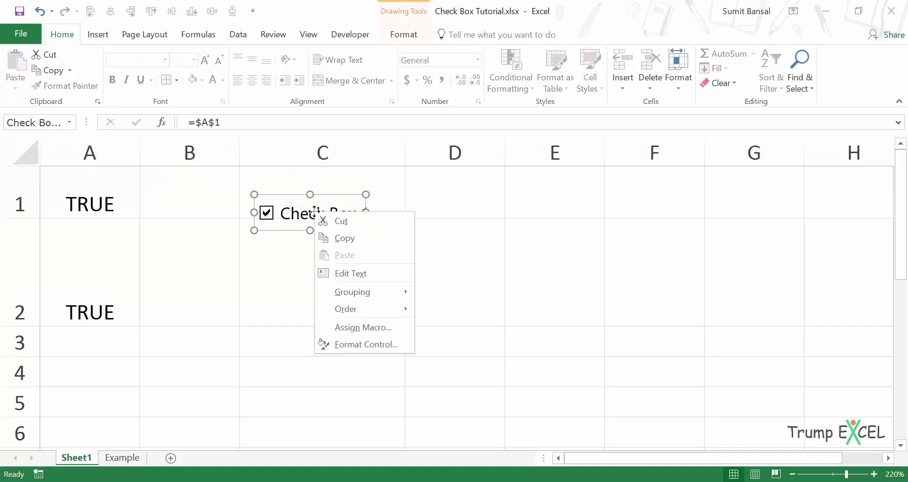
{"action": "left_click", "coordinate": [357, 344]}
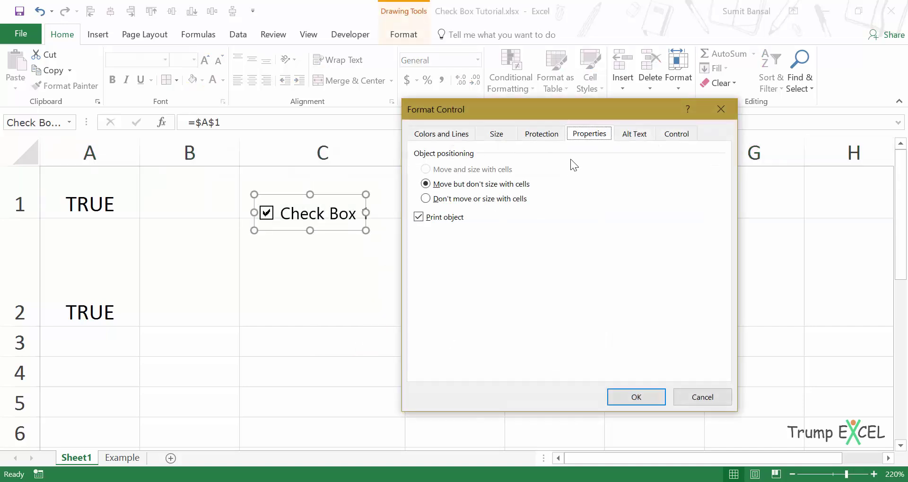
{"action": "left_click", "coordinate": [440, 200]}
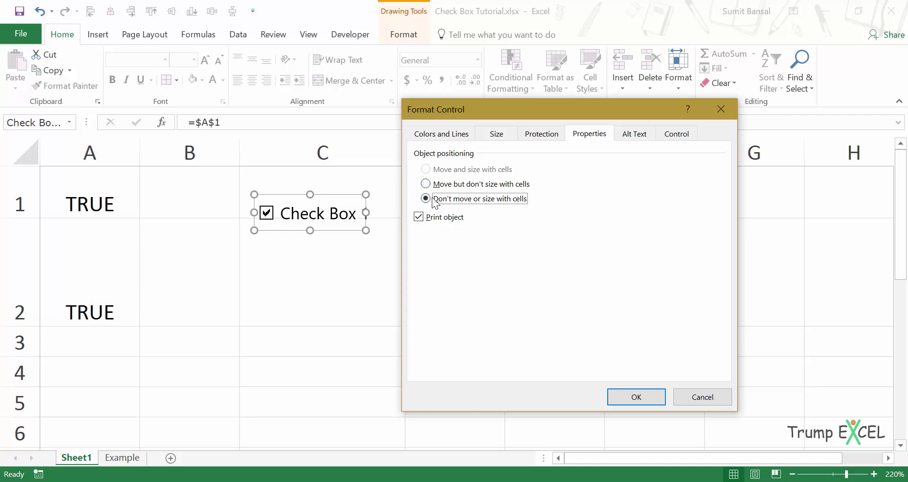
{"action": "left_click", "coordinate": [634, 398]}
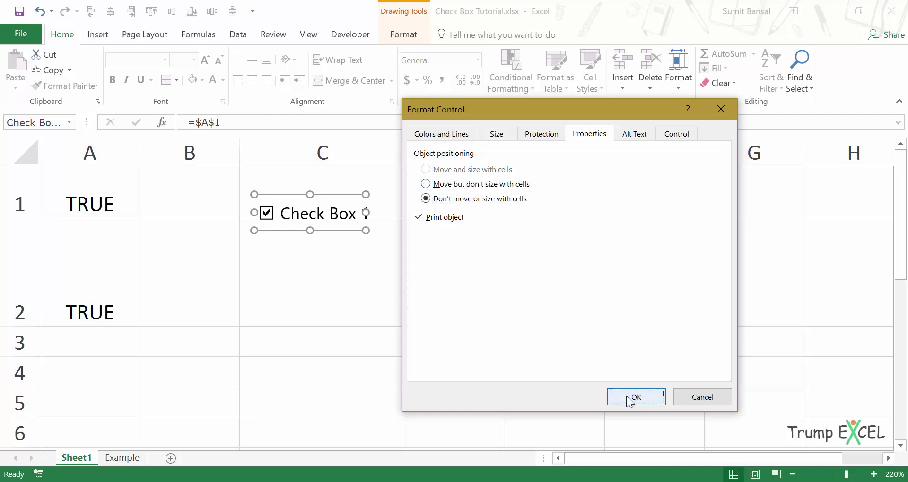
{"action": "left_click_drag", "start_coordinate": [20, 218], "coordinate": [24, 184]}
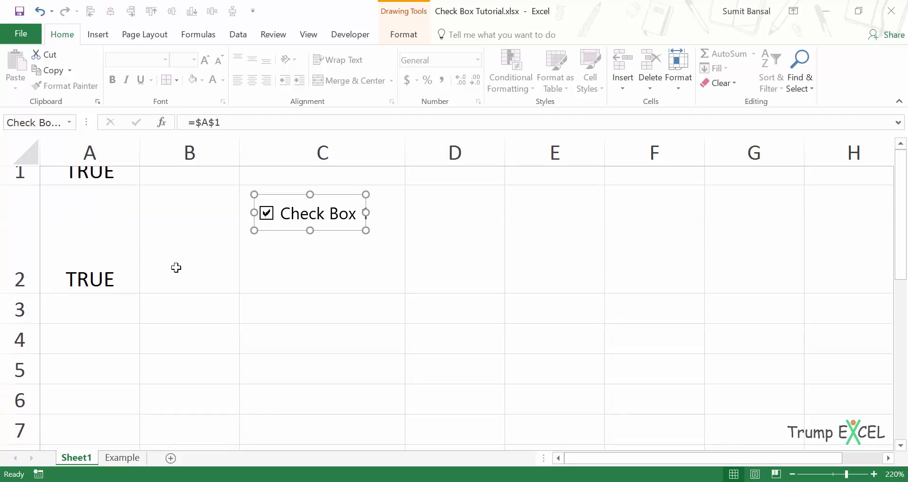